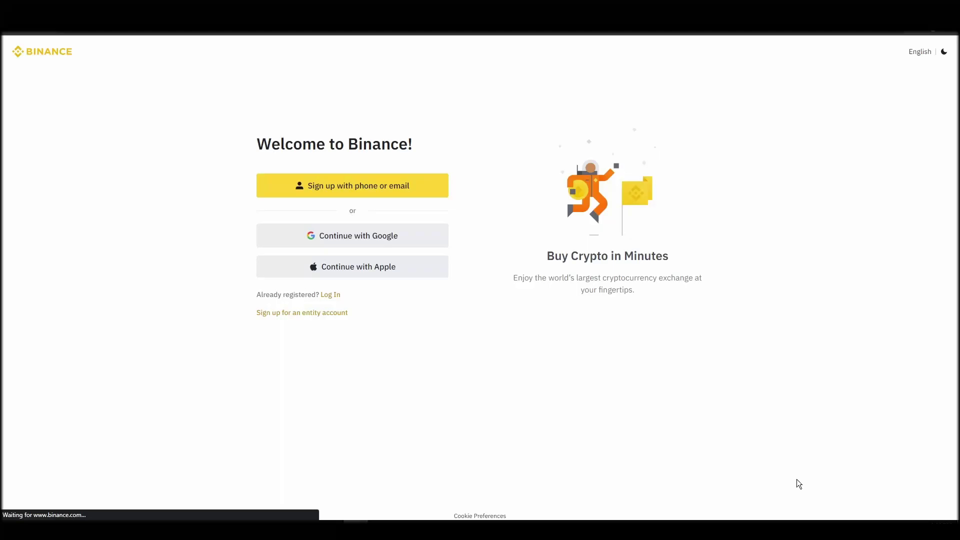
Step: Sign up with an email address and password, accepting the terms of service
{"action": "left_click", "coordinate": [364, 193]}
{"action": "key", "text": "Tab"}
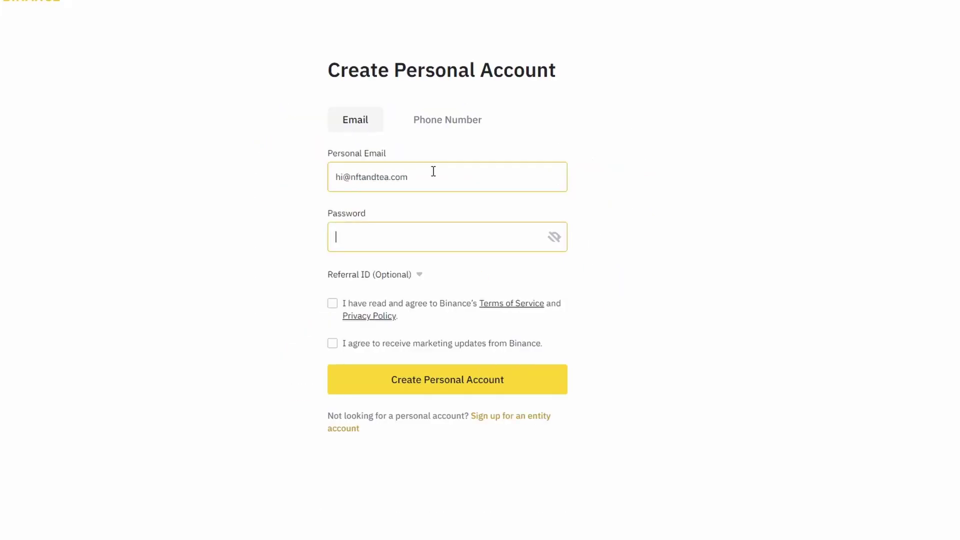
{"action": "type", "text": "***********"}
{"action": "left_click", "coordinate": [333, 303]}
{"action": "left_click", "coordinate": [501, 395]}
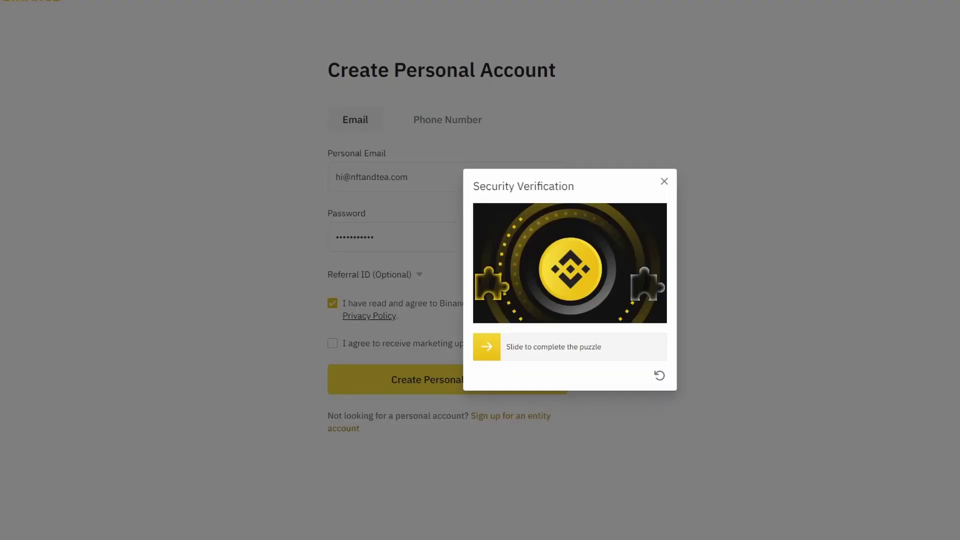
Step: Solve the security puzzle and submit the pasted email verification code
{"action": "left_click_drag", "start_coordinate": [486, 347], "coordinate": [653, 347]}
{"action": "left_click", "coordinate": [466, 188]}
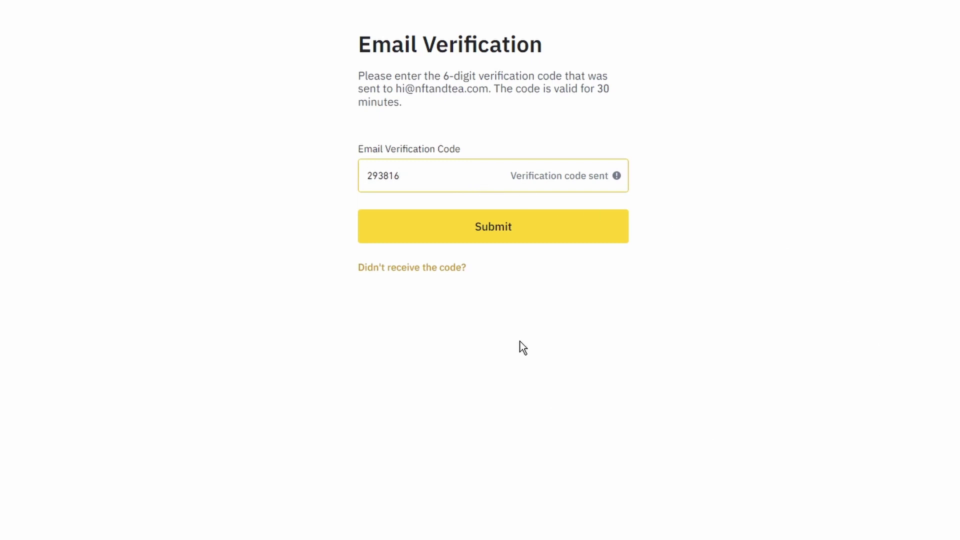
{"action": "left_click", "coordinate": [525, 234]}
Step: Start identity verification with Greece as country of residence and enter the first and last names
{"action": "left_click", "coordinate": [340, 345]}
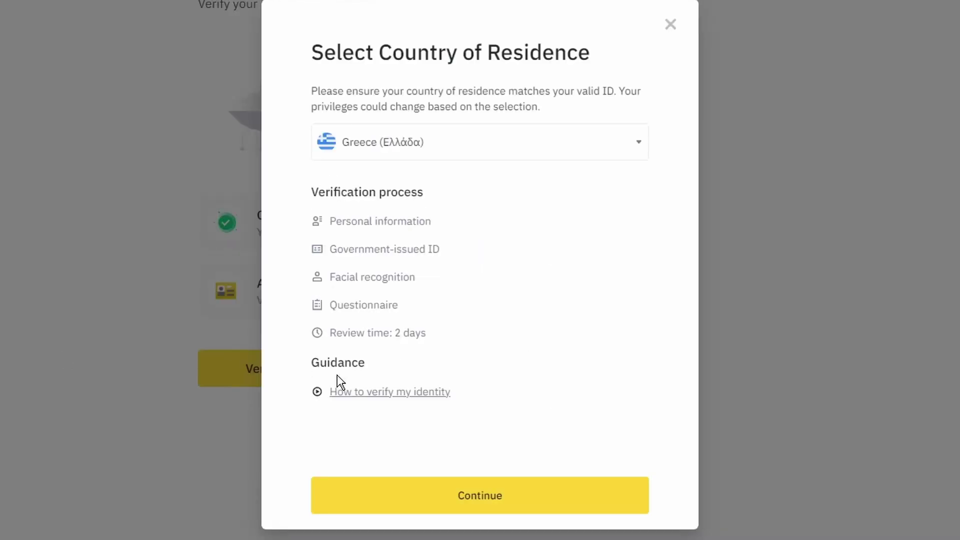
{"action": "key", "text": "Return"}
{"action": "left_click", "coordinate": [499, 152]}
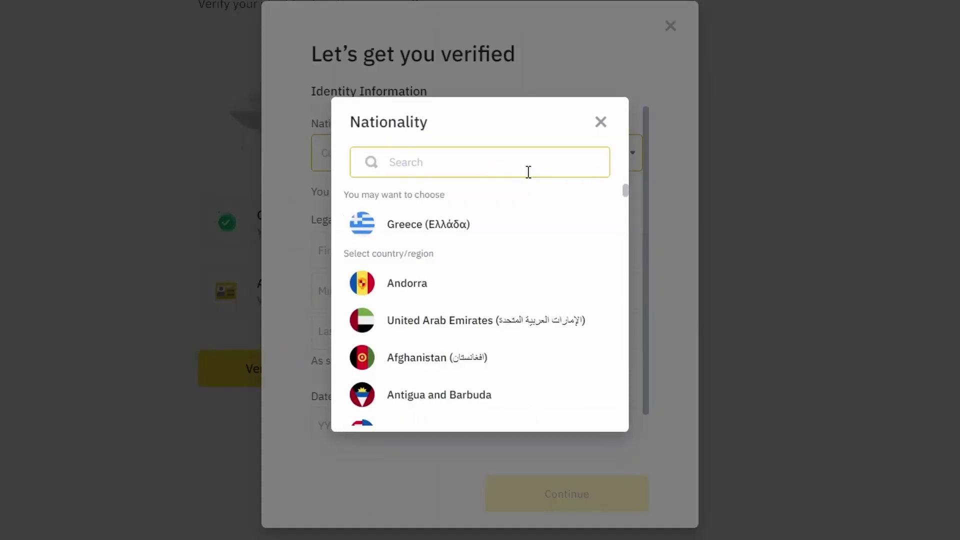
{"action": "left_click", "coordinate": [598, 125]}
{"action": "left_click", "coordinate": [526, 231]}
{"action": "type", "text": "Example"}
{"action": "key", "text": "Tab"}
{"action": "type", "text": "Example"}
Step: Enter the birth date (1998, 11), choose Greece as nationality, and submit the identity information
{"action": "key", "text": "Tab"}
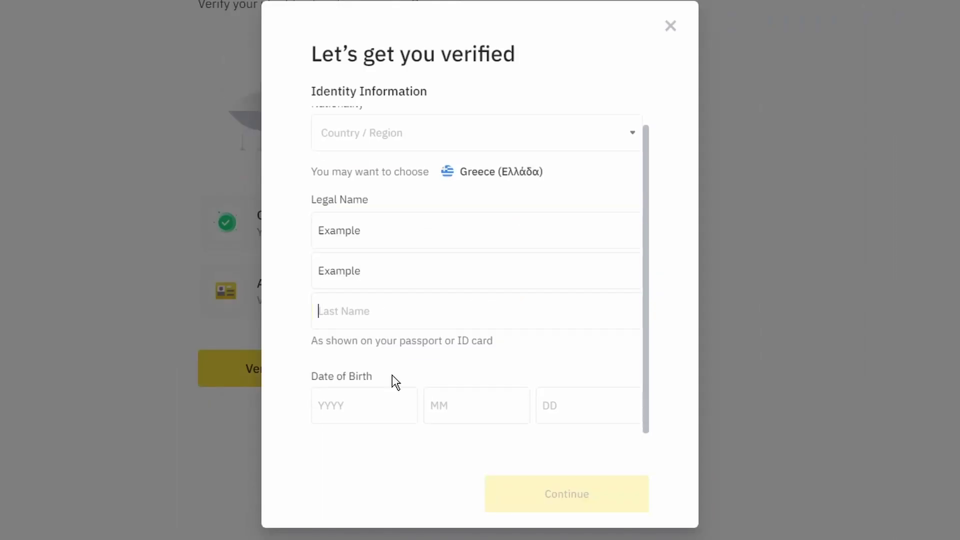
Step: Fill in the home address fields and submit them
{"action": "type", "text": "Example"}
{"action": "left_click", "coordinate": [410, 405]}
{"action": "type", "text": "1998"}
{"action": "key", "text": "Tab"}
{"action": "type", "text": "11"}
{"action": "key", "text": "Tab"}
{"action": "type", "text": "11"}
{"action": "left_click", "coordinate": [500, 172]}
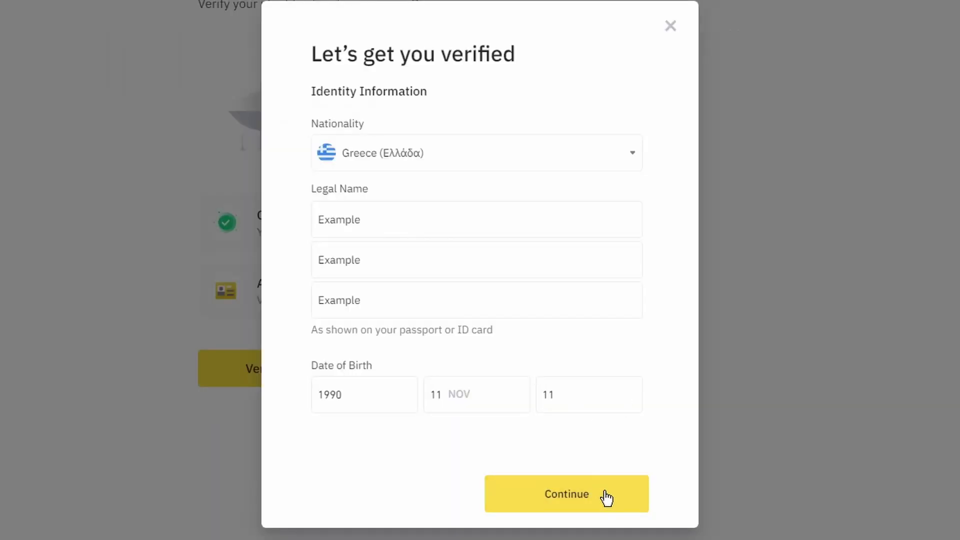
{"action": "left_click", "coordinate": [607, 499]}
{"action": "left_click", "coordinate": [422, 142]}
{"action": "type", "text": "Example"}
{"action": "key", "text": "Tab"}
{"action": "type", "text": "Example"}
{"action": "key", "text": "Tab"}
{"action": "type", "text": "Example"}
{"action": "left_click", "coordinate": [588, 497]}
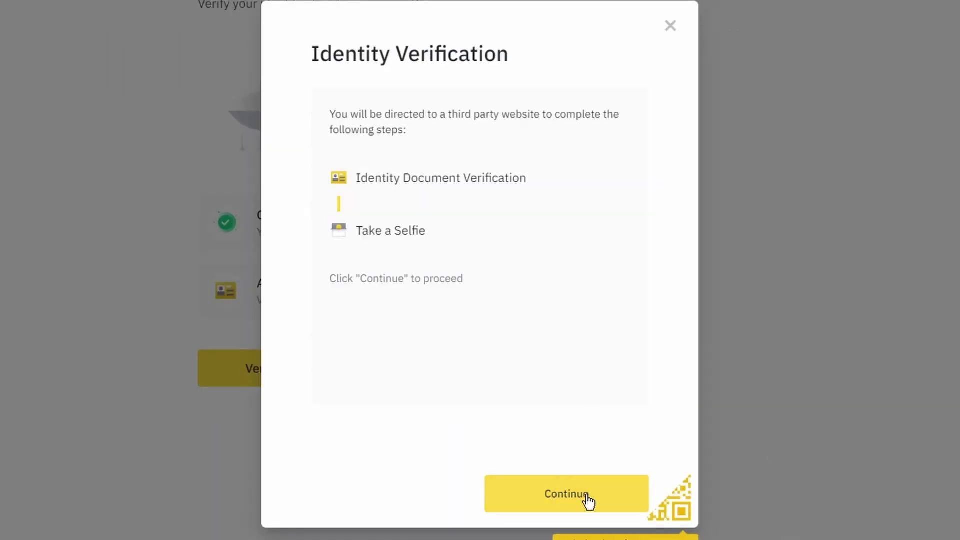
Step: Accept the provider's consent terms, choose driver's license as the document, then close the verification window
{"action": "left_click", "coordinate": [589, 500]}
{"action": "left_click", "coordinate": [330, 178]}
{"action": "left_click", "coordinate": [487, 225]}
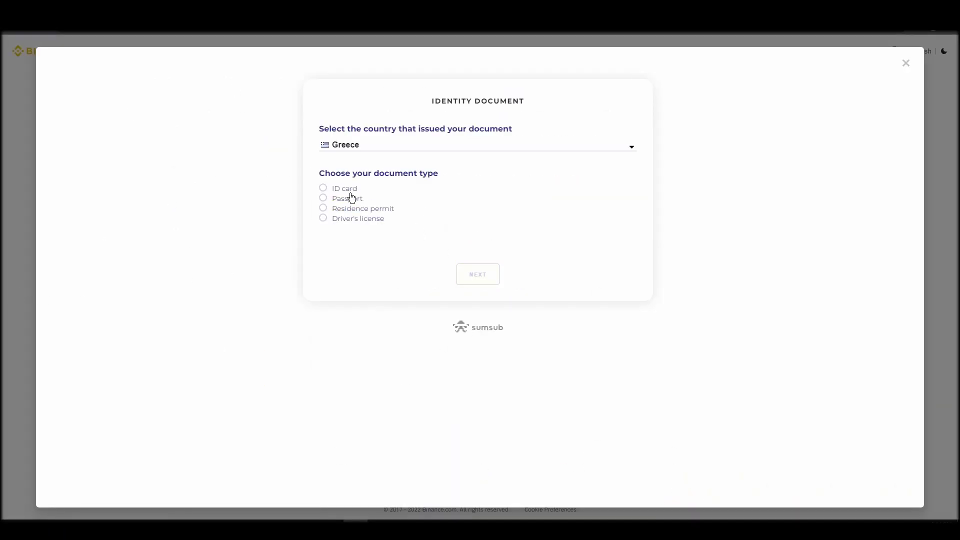
{"action": "left_click", "coordinate": [348, 198]}
{"action": "left_click", "coordinate": [359, 218]}
{"action": "left_click", "coordinate": [477, 394]}
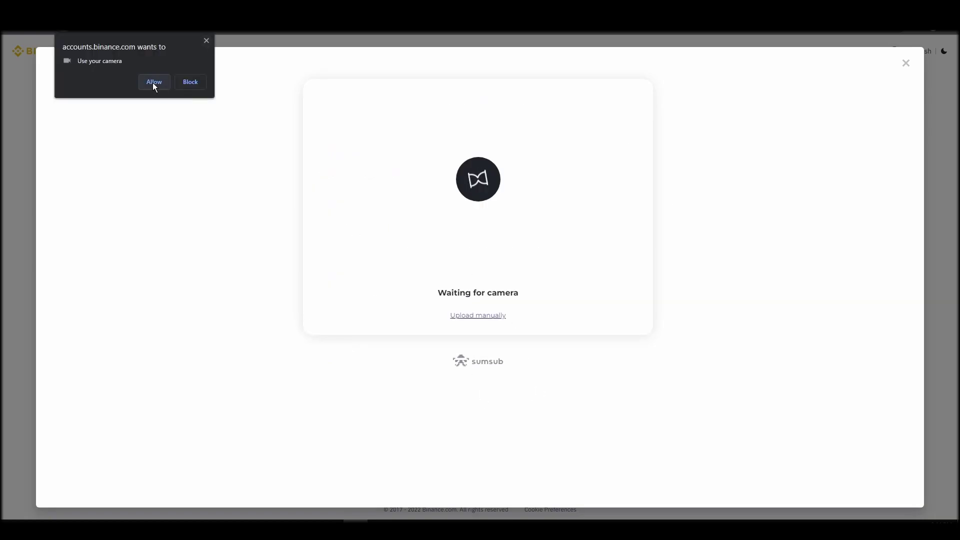
{"action": "scroll", "coordinate": [476, 382], "scroll_direction": "down", "scroll_amount": 2}
{"action": "left_click", "coordinate": [904, 68]}
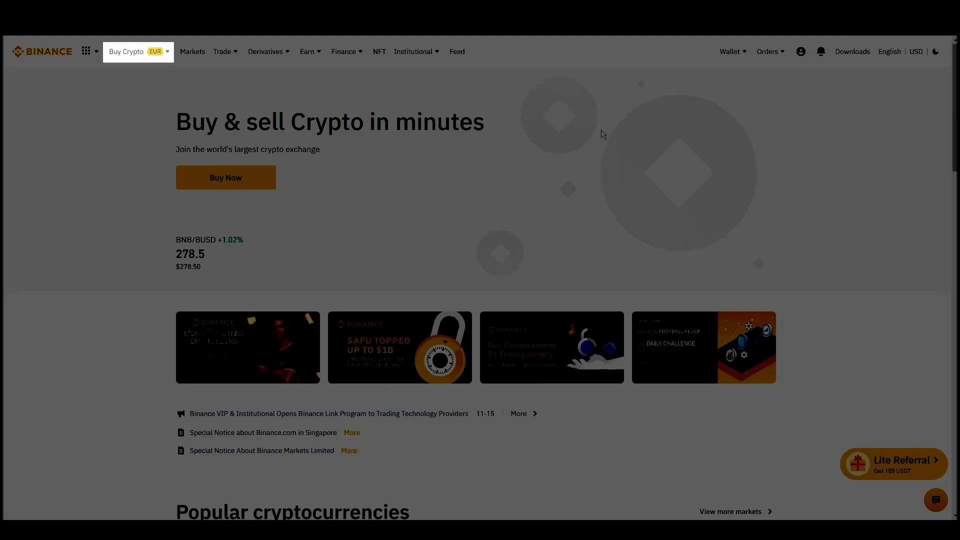
Step: Choose Credit/Debit Card from the Buy Crypto menu in the top bar
{"action": "mouse_move", "coordinate": [152, 62]}
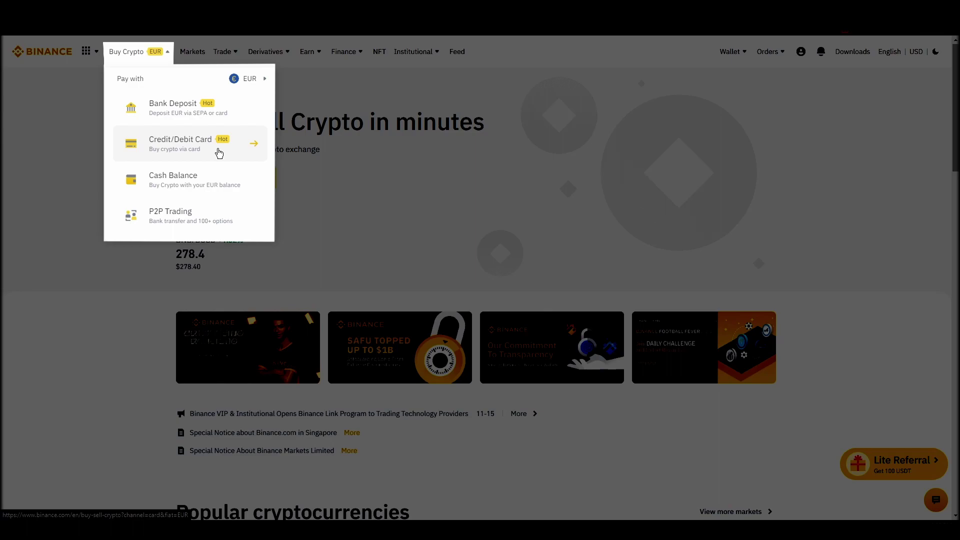
{"action": "left_click", "coordinate": [219, 152]}
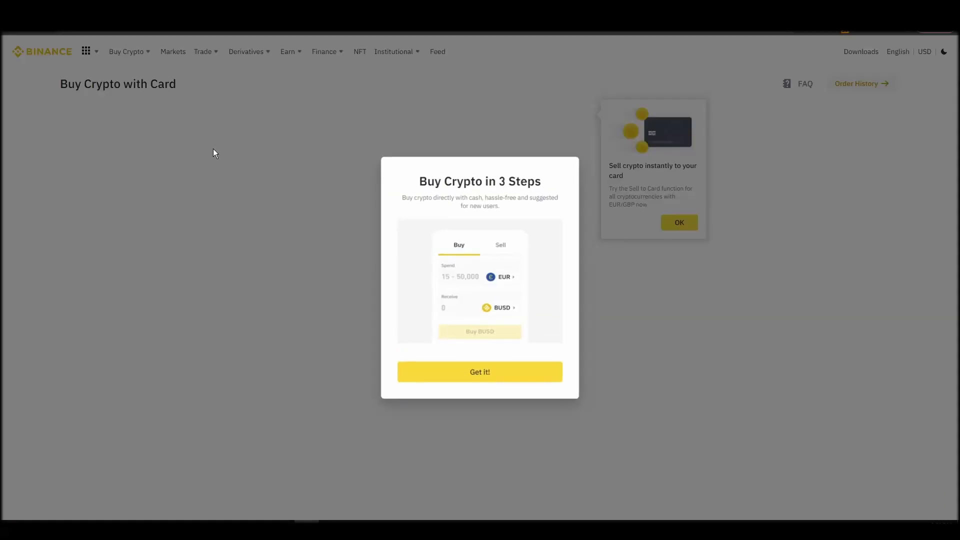
Step: Set ETH as the coin to receive, spend 15 EUR, and continue with the card purchase
{"action": "left_click", "coordinate": [508, 374]}
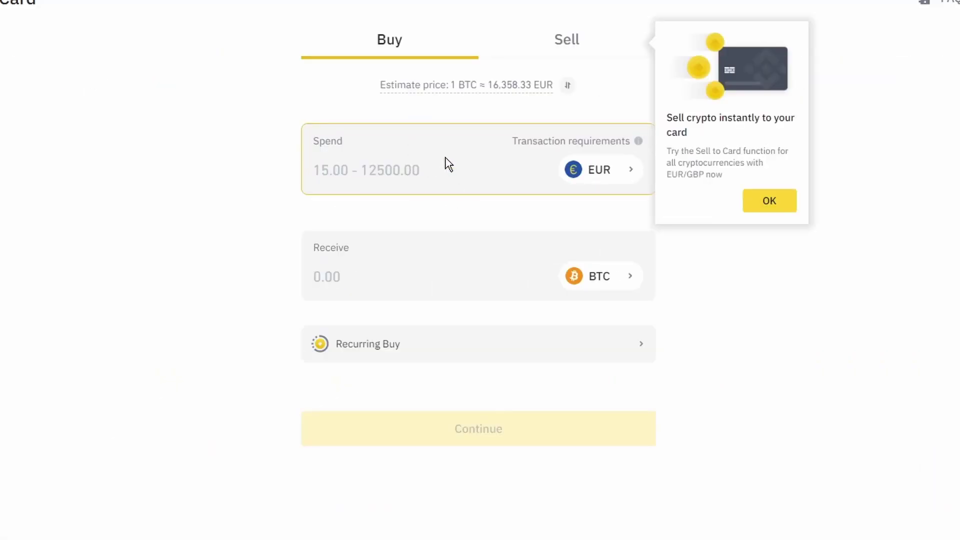
{"action": "left_click", "coordinate": [606, 288]}
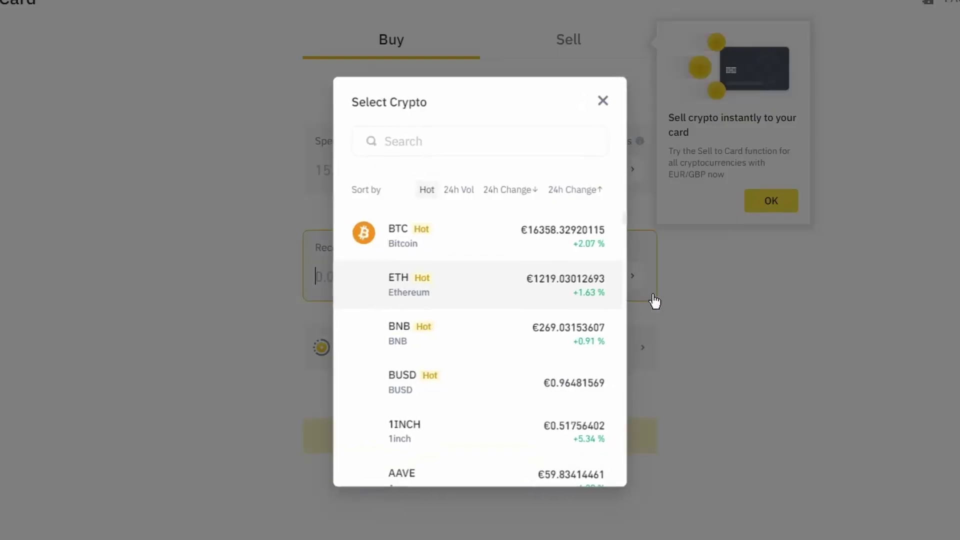
{"action": "left_click", "coordinate": [466, 294]}
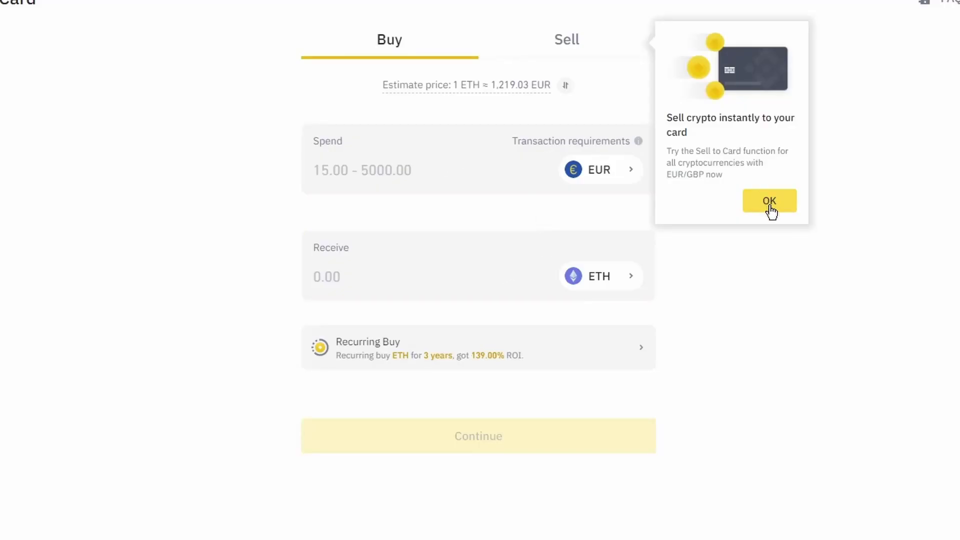
{"action": "left_click", "coordinate": [769, 201]}
{"action": "left_click", "coordinate": [400, 172]}
{"action": "type", "text": "15"}
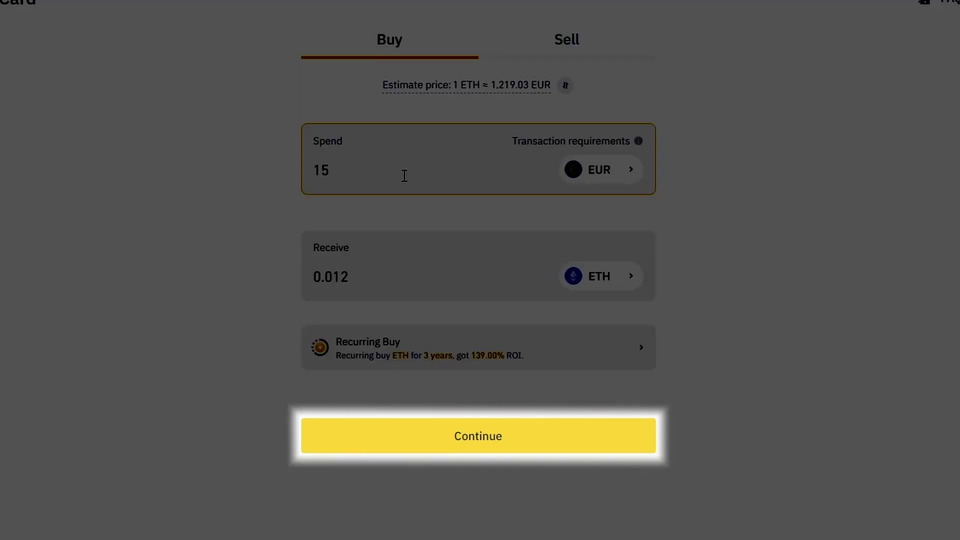
{"action": "left_click", "coordinate": [478, 420]}
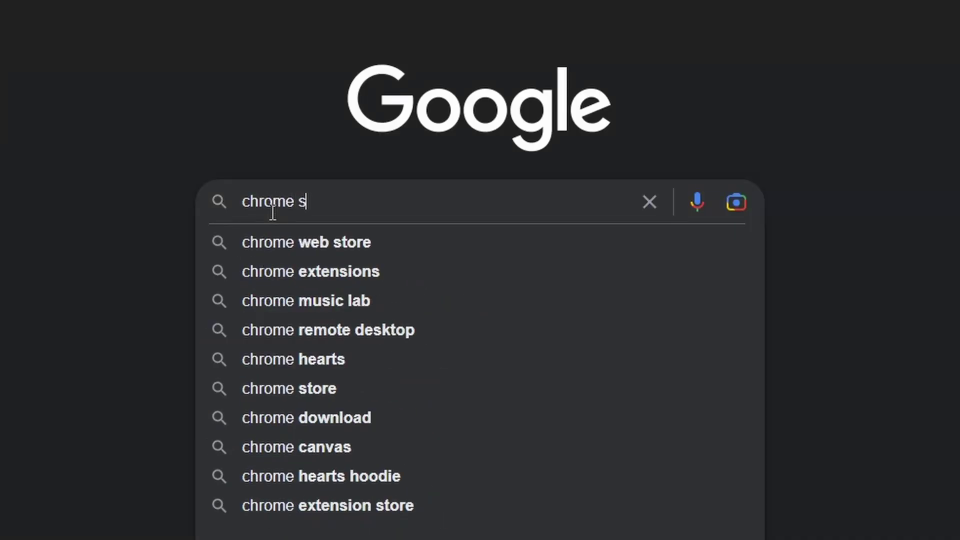
Step: Search the Chrome Web Store for 'metamask', open its listing, and check the official metamask.io site
{"action": "key", "text": "Return"}
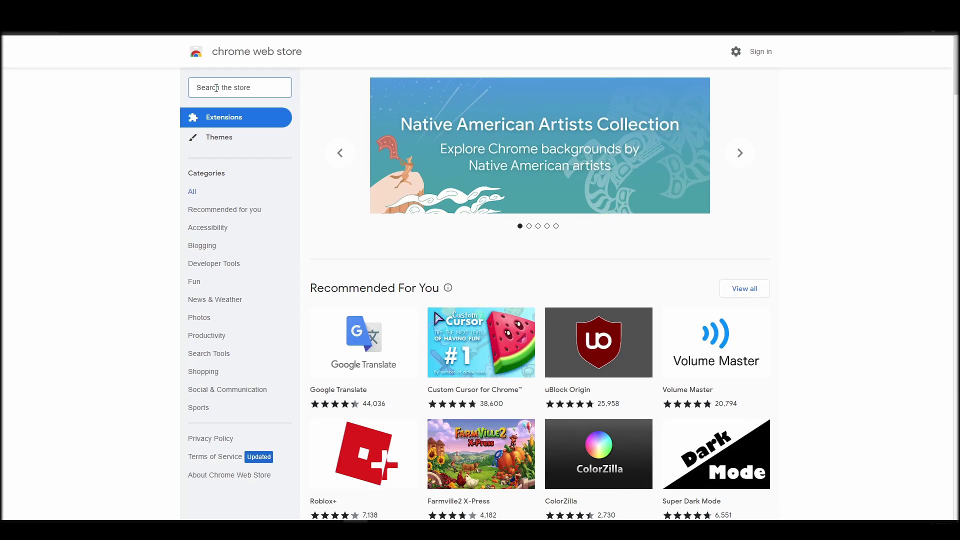
{"action": "type", "text": "metamask"}
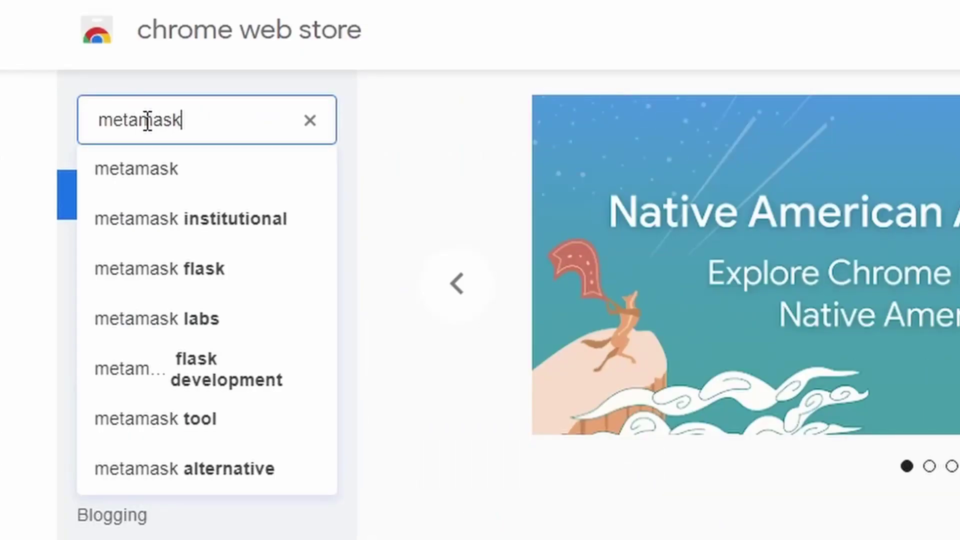
{"action": "key", "text": "Return"}
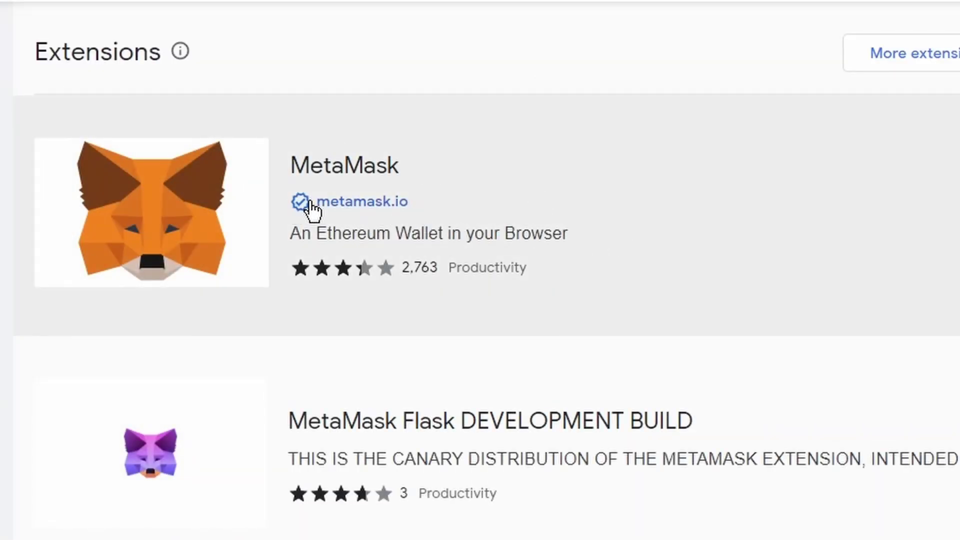
{"action": "left_click", "coordinate": [465, 170]}
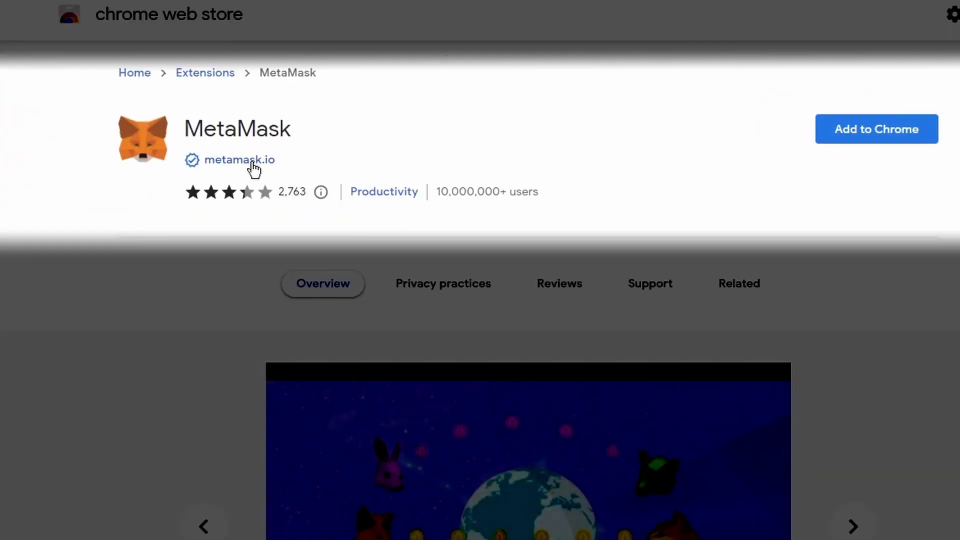
{"action": "left_click", "coordinate": [253, 170]}
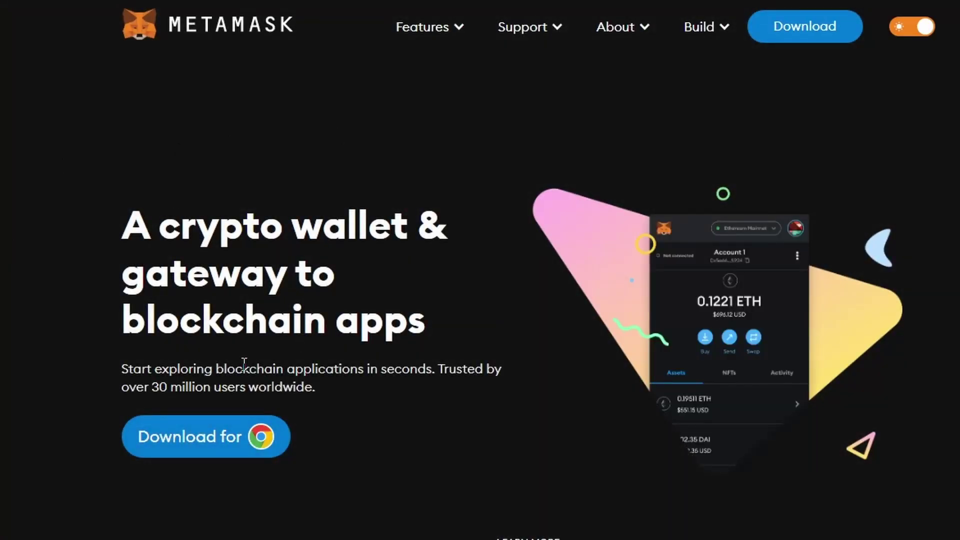
{"action": "left_click", "coordinate": [164, 450]}
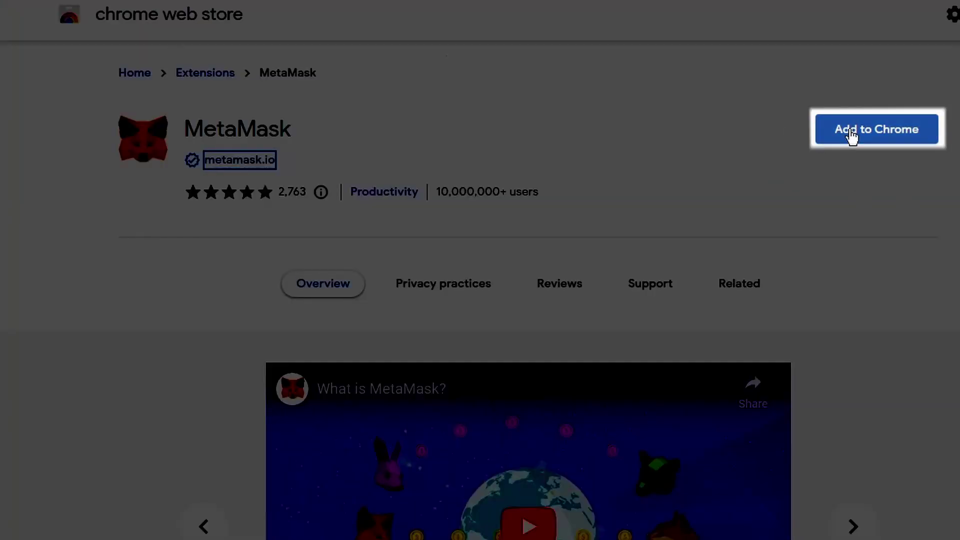
Step: Add the MetaMask extension to Chrome and confirm the installation
{"action": "left_click", "coordinate": [853, 135]}
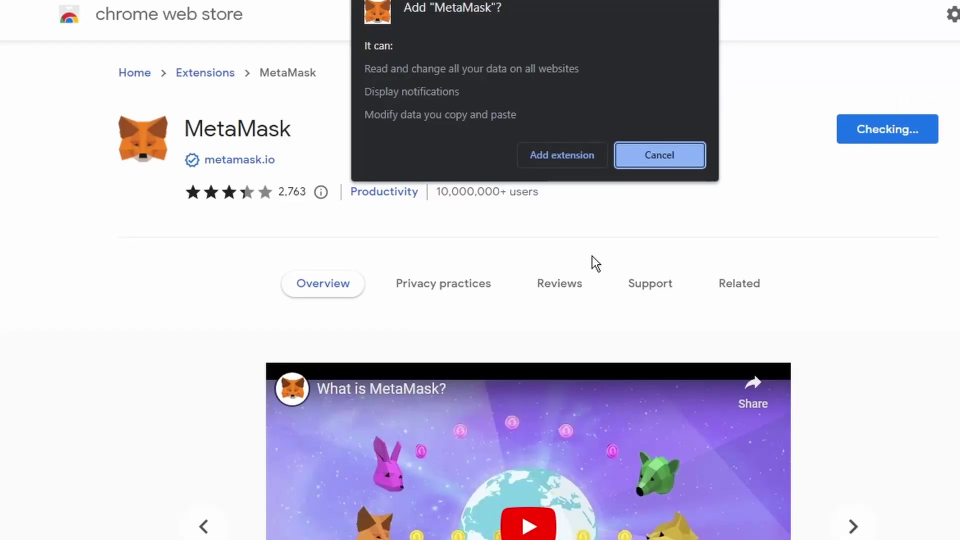
{"action": "left_click", "coordinate": [574, 159]}
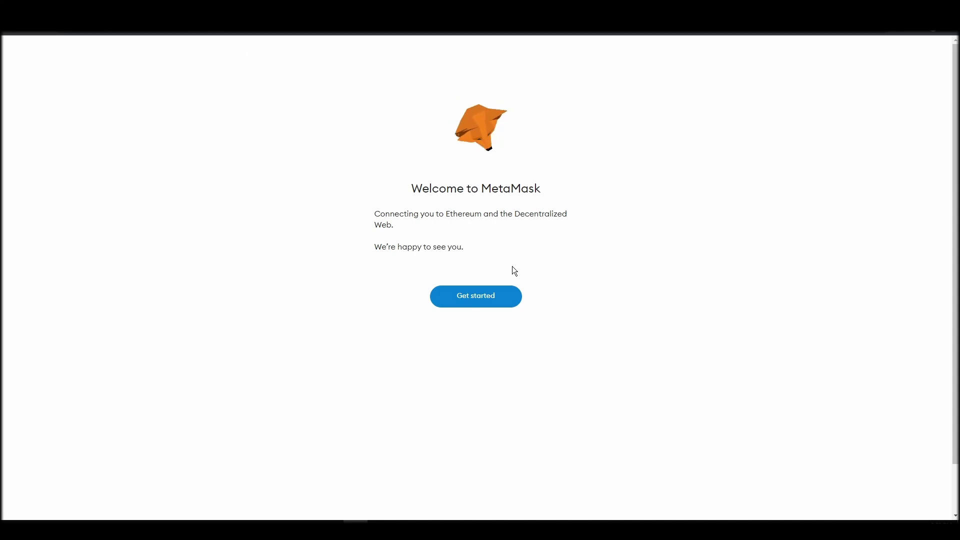
Step: Create a new MetaMask wallet with a confirmed password, agreeing to the terms of use
{"action": "left_click", "coordinate": [454, 295]}
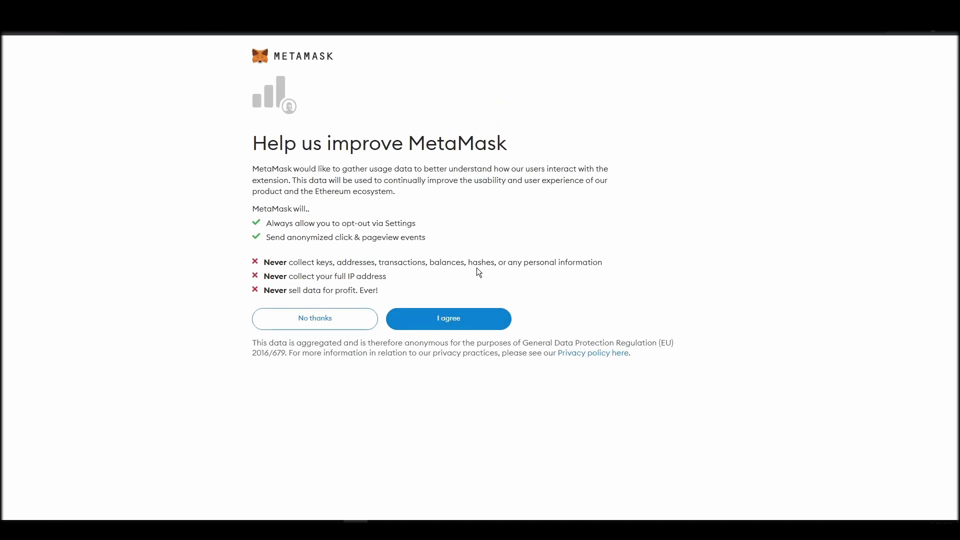
{"action": "left_click", "coordinate": [346, 314]}
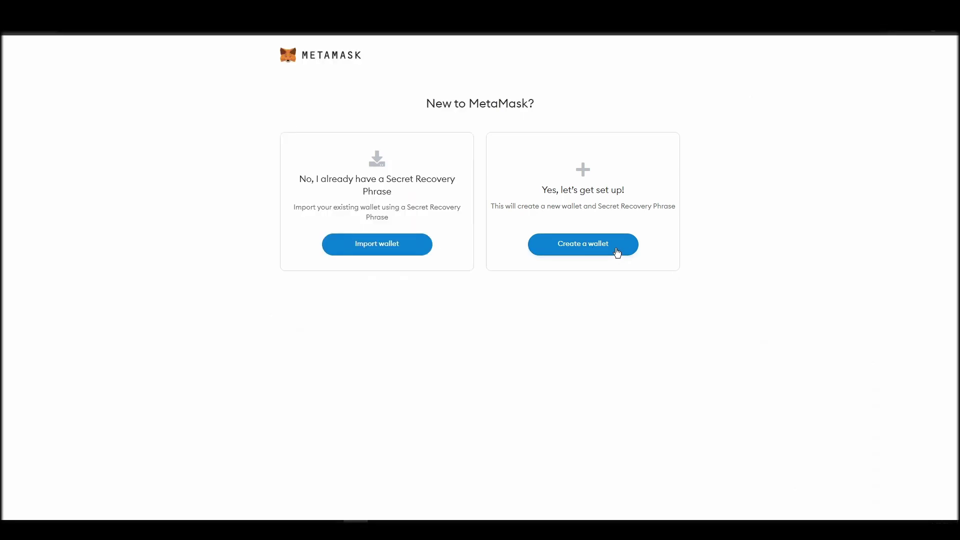
{"action": "left_click", "coordinate": [615, 249]}
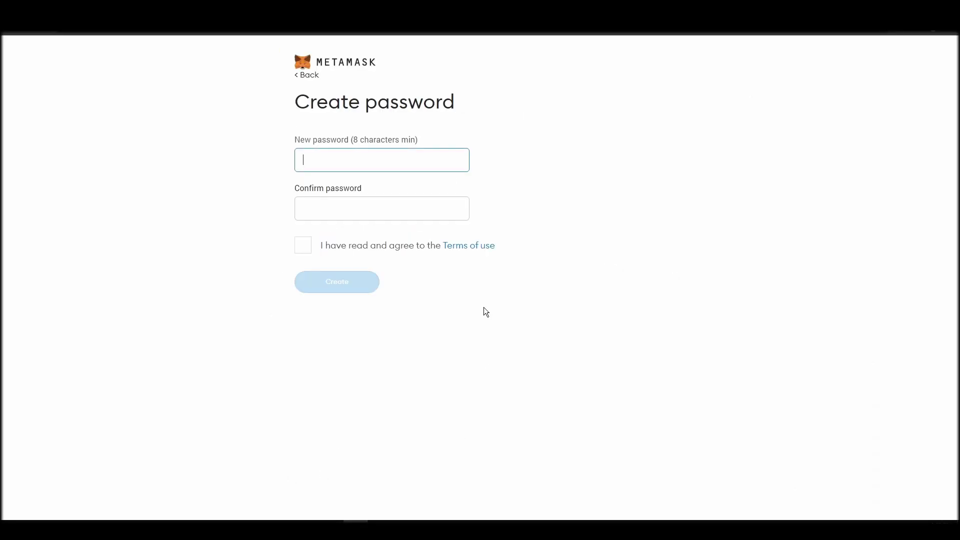
{"action": "key", "text": "Tab"}
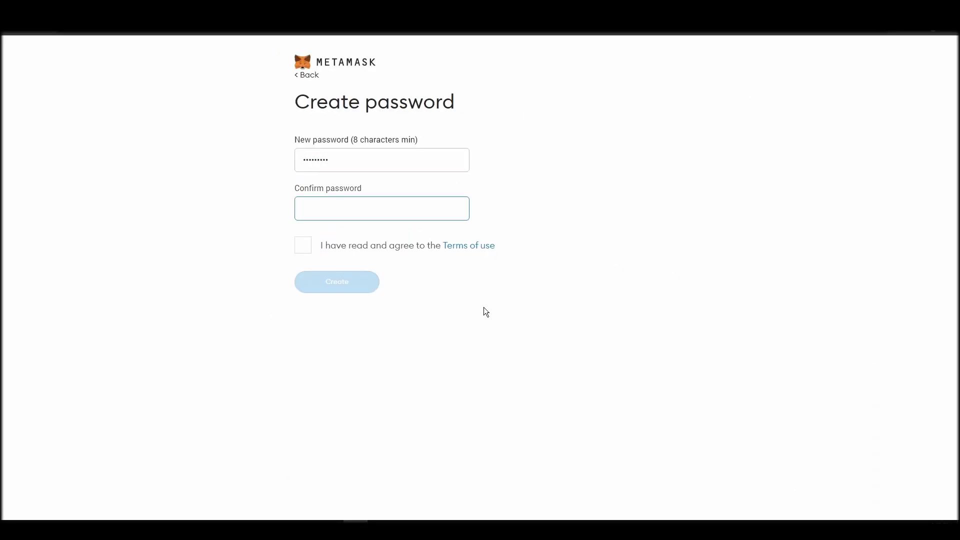
{"action": "left_click", "coordinate": [303, 245]}
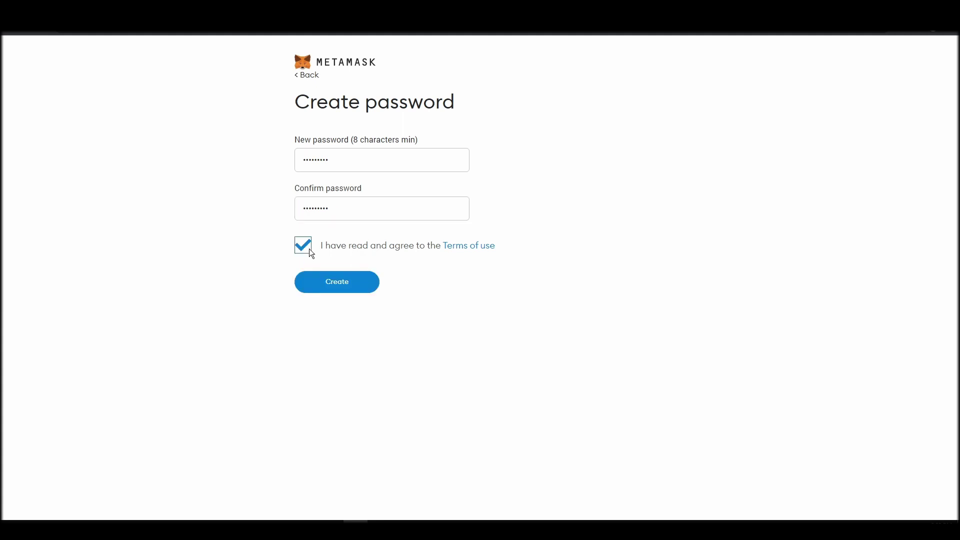
{"action": "left_click", "coordinate": [363, 284]}
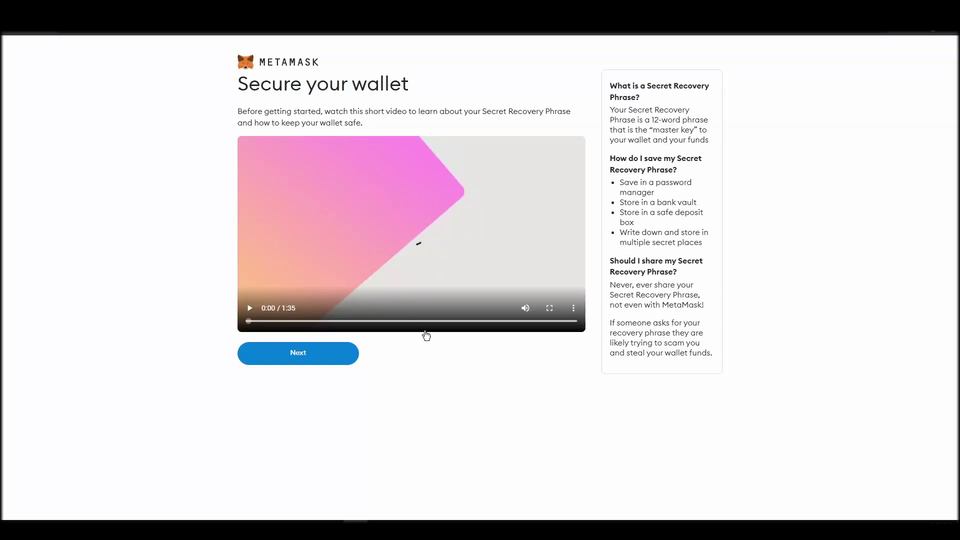
Step: Reveal the secret recovery phrase, confirm its words in order, and finish setup on Account 1
{"action": "left_click", "coordinate": [336, 362]}
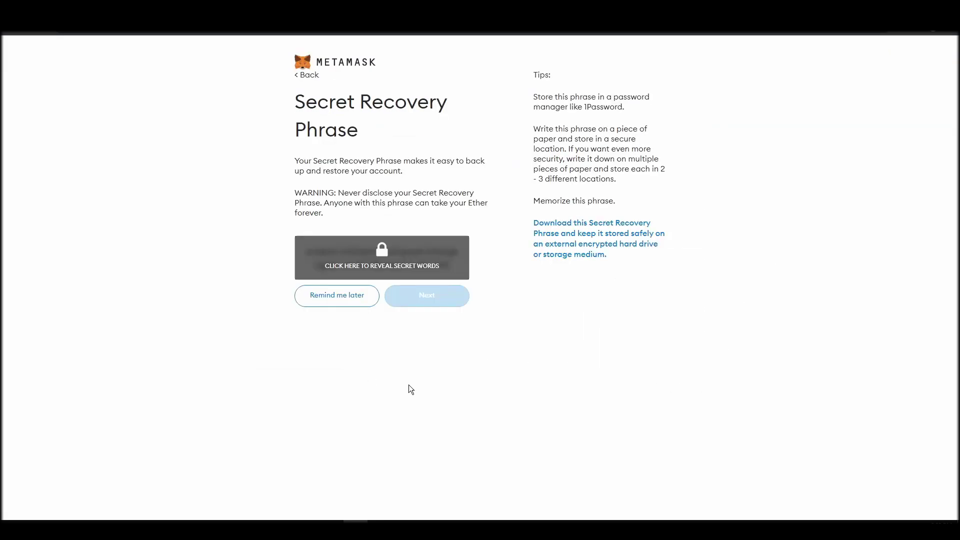
{"action": "left_click", "coordinate": [403, 261]}
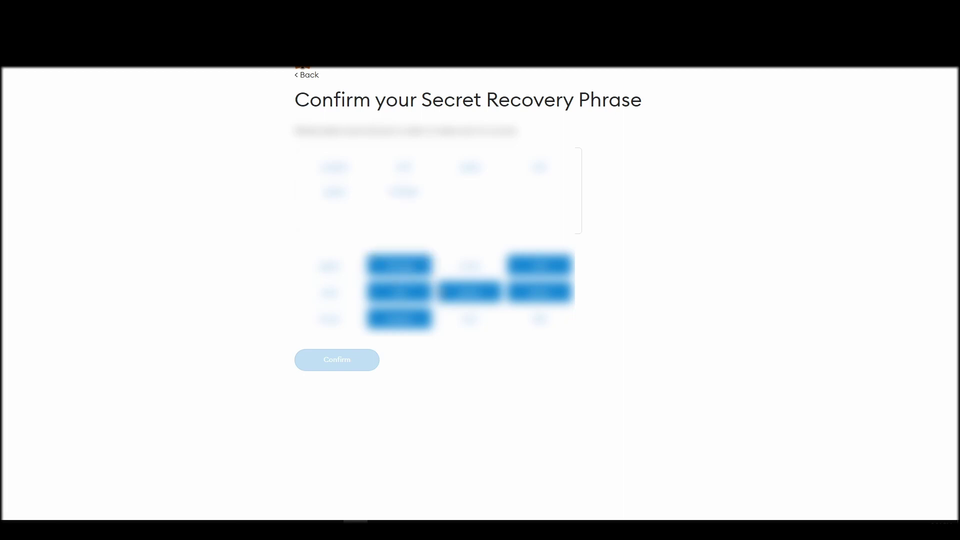
{"action": "left_click", "coordinate": [340, 270]}
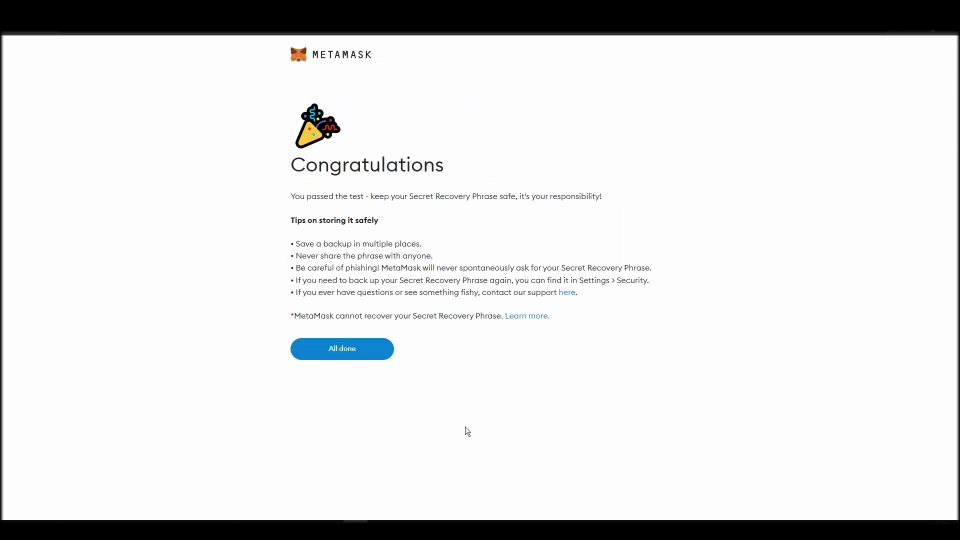
{"action": "left_click", "coordinate": [357, 357]}
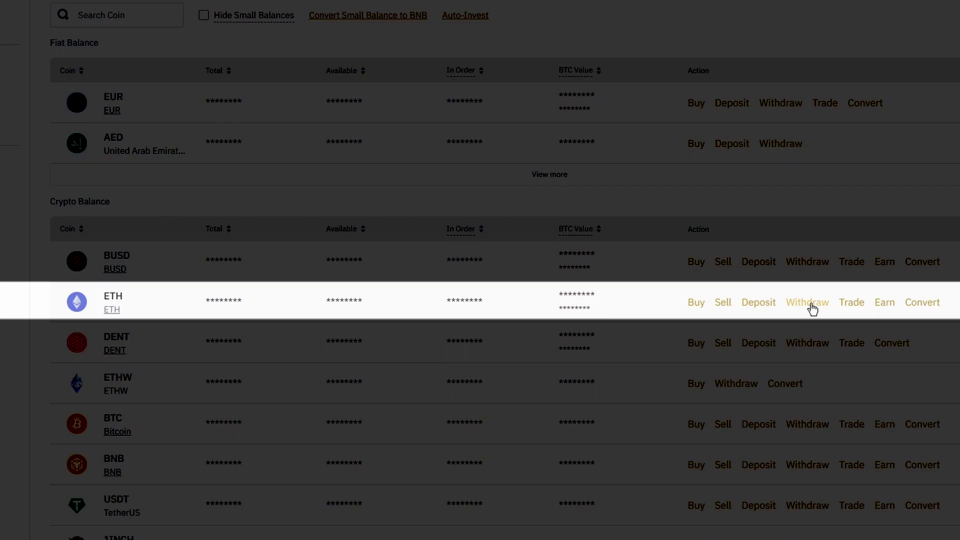
Step: Start an ETH withdrawal and paste the copied MetaMask Account 1 address as destination
{"action": "left_click", "coordinate": [810, 303]}
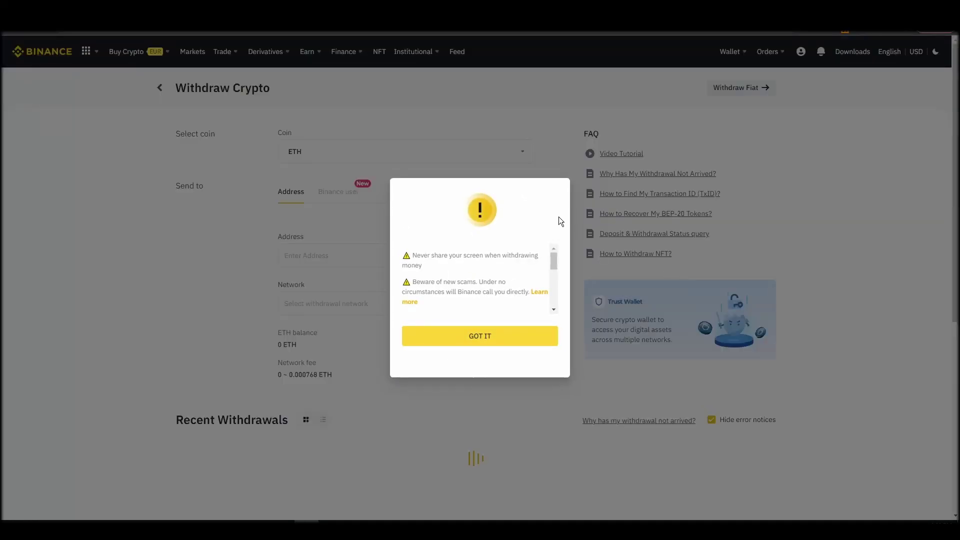
{"action": "left_click", "coordinate": [513, 336]}
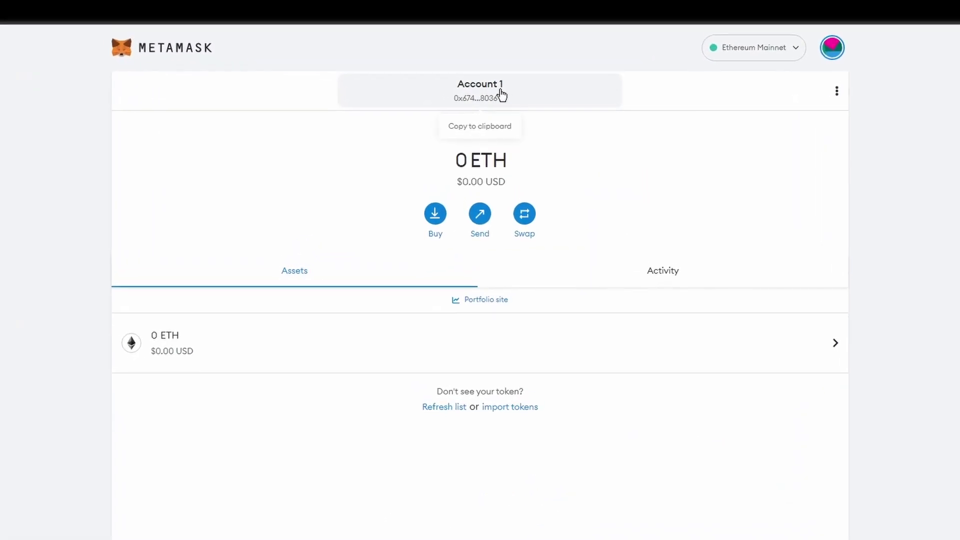
{"action": "left_click", "coordinate": [492, 93]}
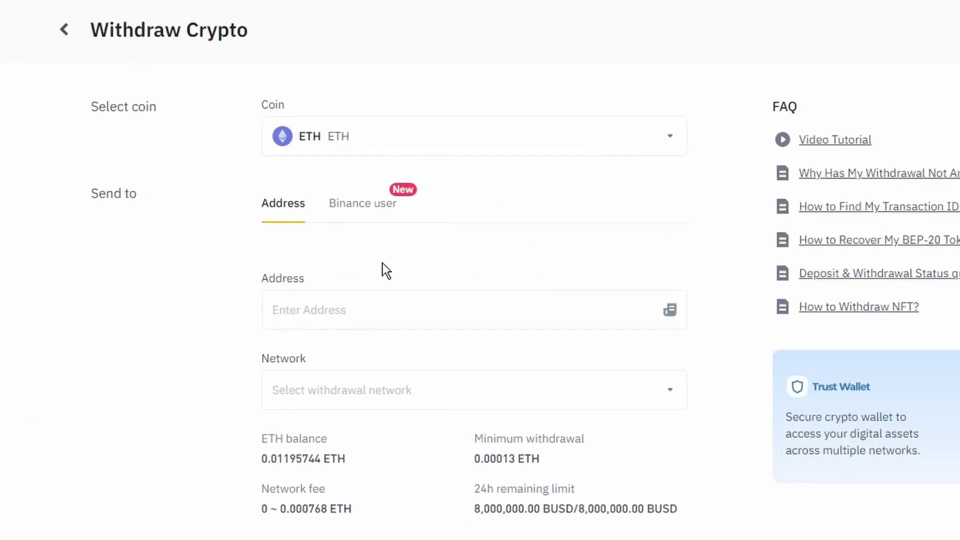
{"action": "left_click", "coordinate": [387, 299]}
{"action": "right_click", "coordinate": [378, 301]}
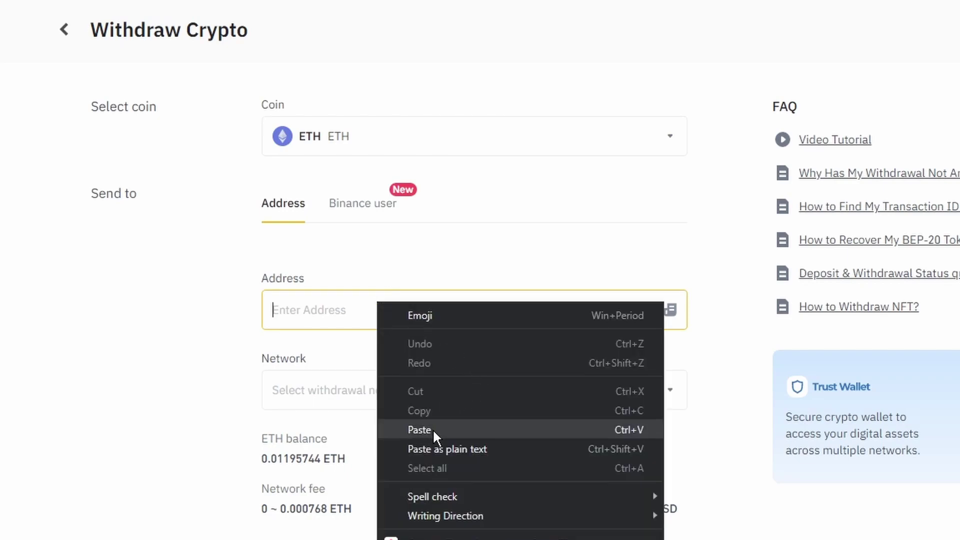
{"action": "left_click", "coordinate": [433, 430]}
Step: Withdraw the full 0.01195744 ETH over Ethereum (ERC20), confirming and passing security verification
{"action": "left_click", "coordinate": [483, 395]}
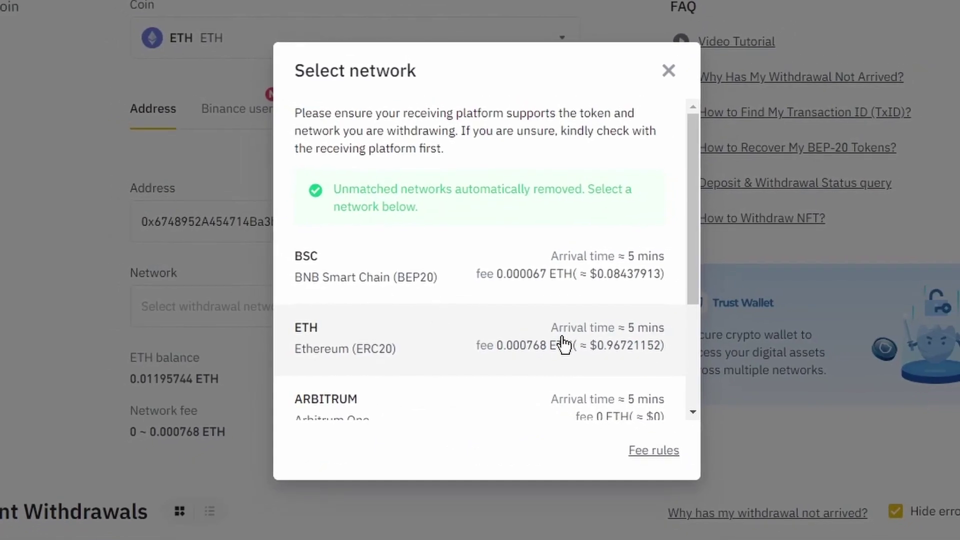
{"action": "left_click", "coordinate": [572, 350]}
{"action": "left_click_drag", "start_coordinate": [490, 310], "coordinate": [499, 319]}
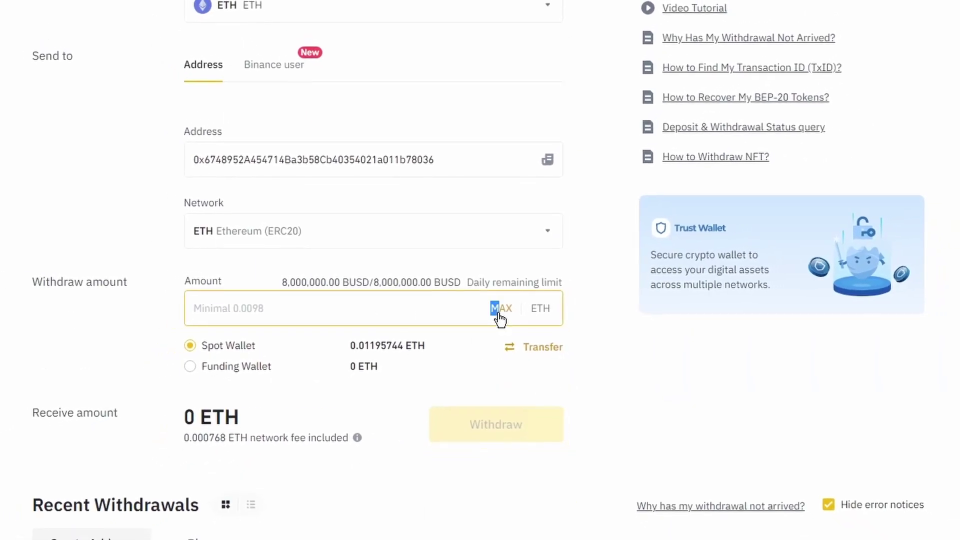
{"action": "left_click", "coordinate": [498, 314]}
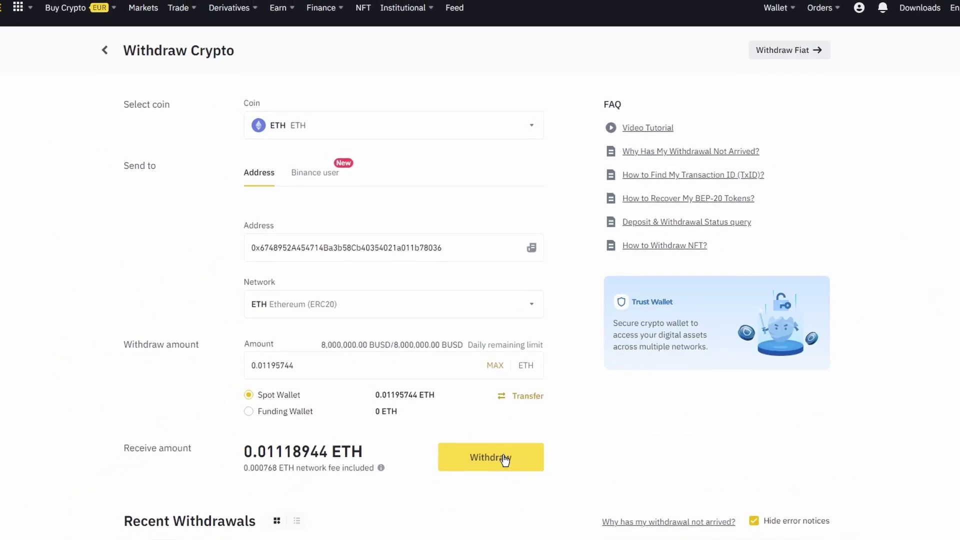
{"action": "left_click", "coordinate": [509, 467]}
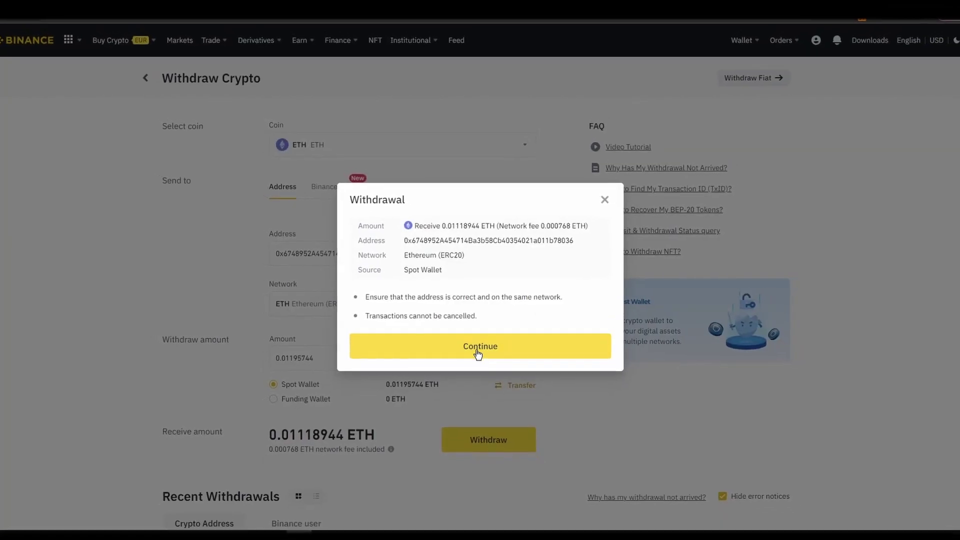
{"action": "left_click", "coordinate": [479, 353]}
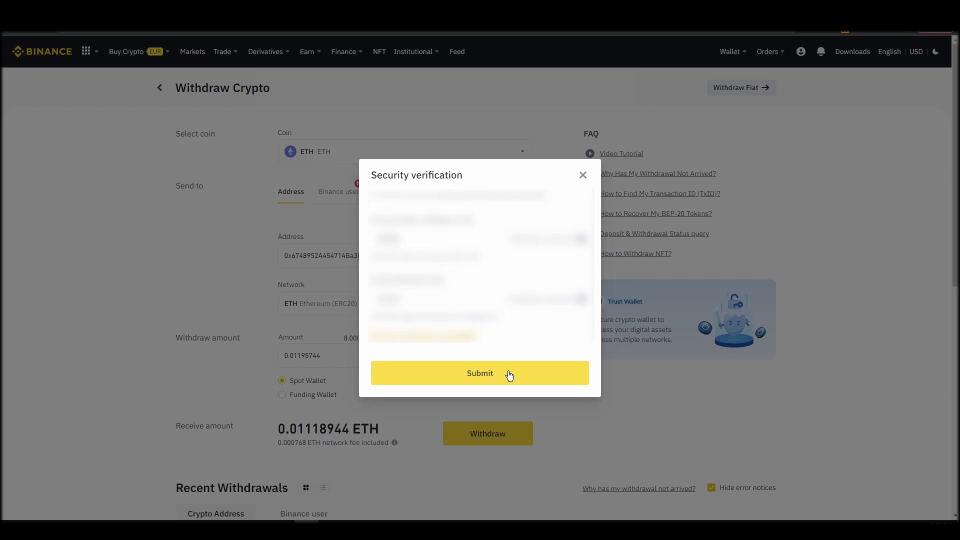
{"action": "left_click", "coordinate": [508, 374]}
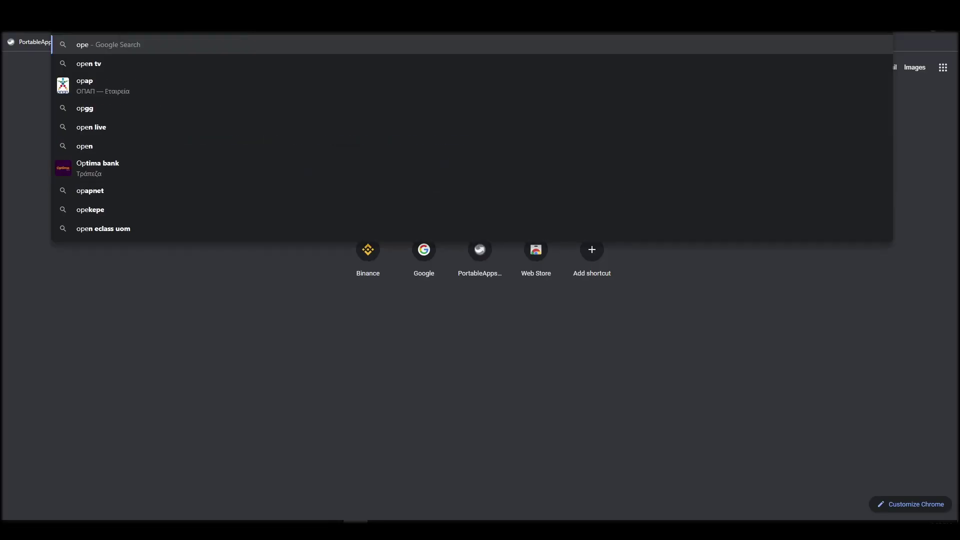
Step: Go to opensea.io in the address bar
{"action": "key", "text": "BackSpace"}
{"action": "type", "text": ".io"}
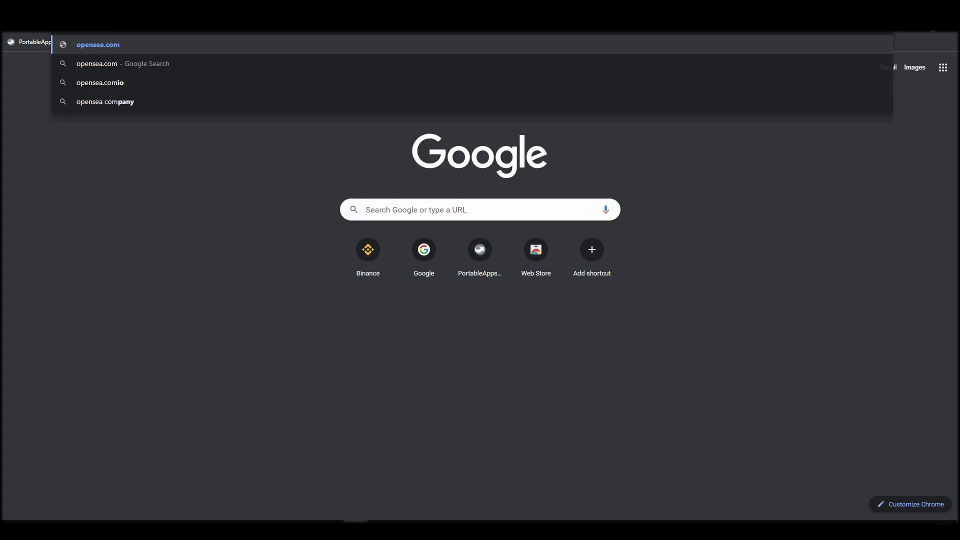
{"action": "key", "text": "Return"}
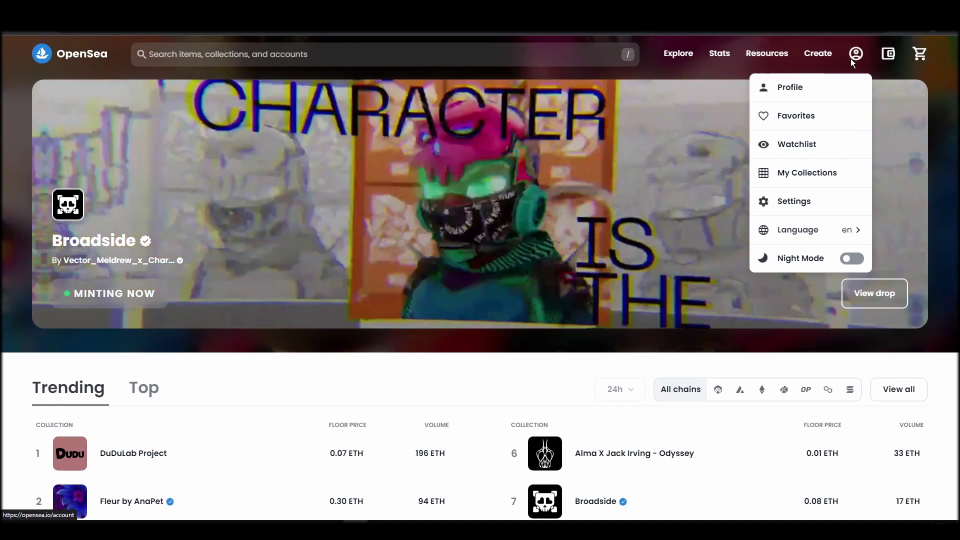
Step: Connect MetaMask Account 1 to OpenSea and sign in by accepting its terms
{"action": "left_click", "coordinate": [850, 59]}
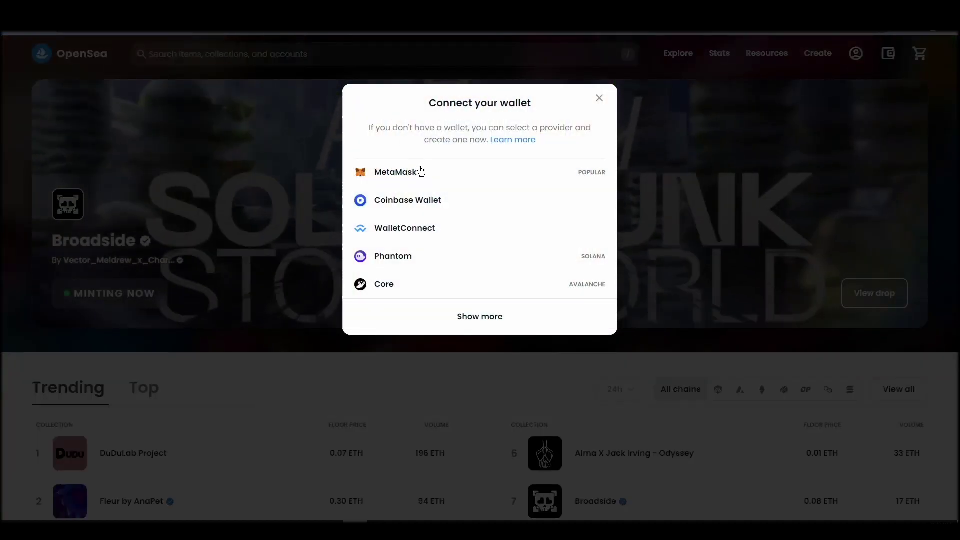
{"action": "left_click", "coordinate": [421, 172]}
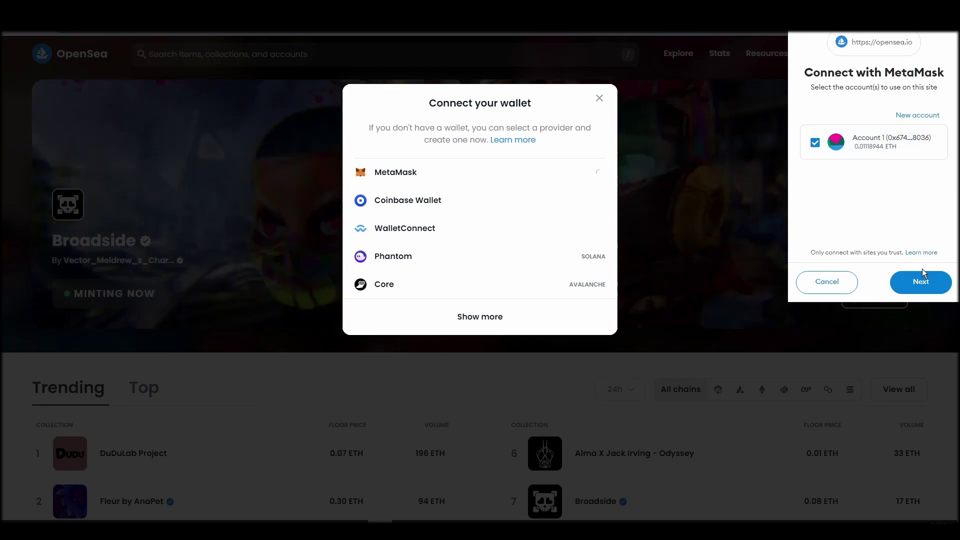
{"action": "left_click", "coordinate": [925, 281]}
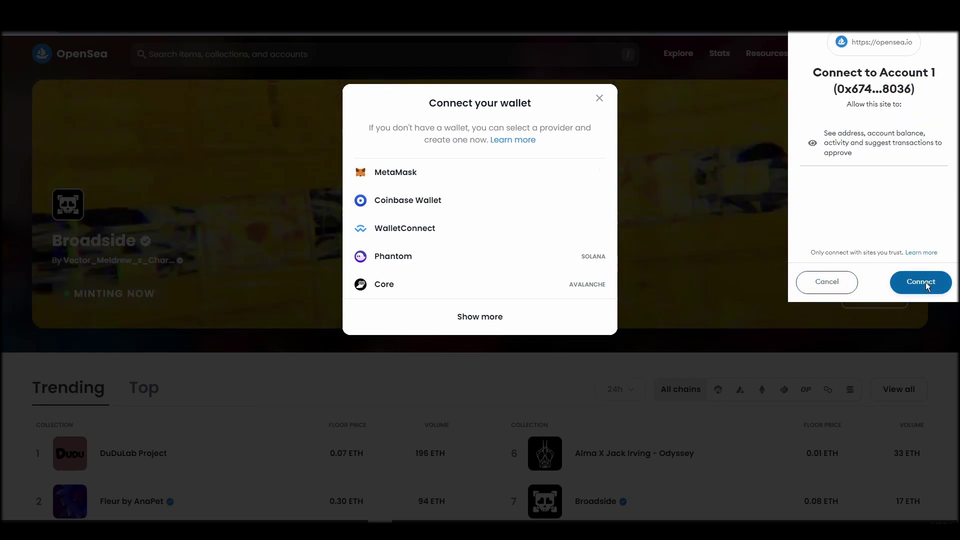
{"action": "left_click", "coordinate": [924, 282]}
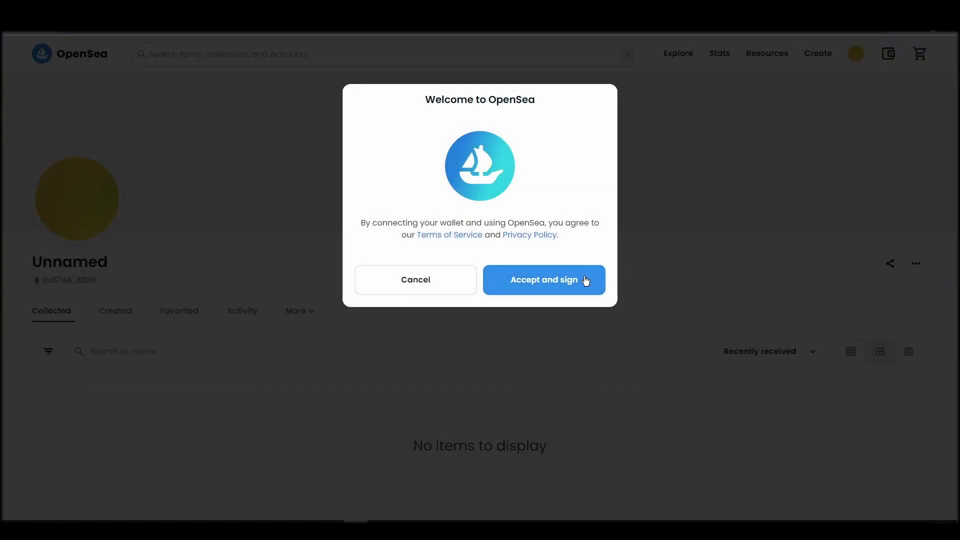
{"action": "left_click", "coordinate": [566, 280]}
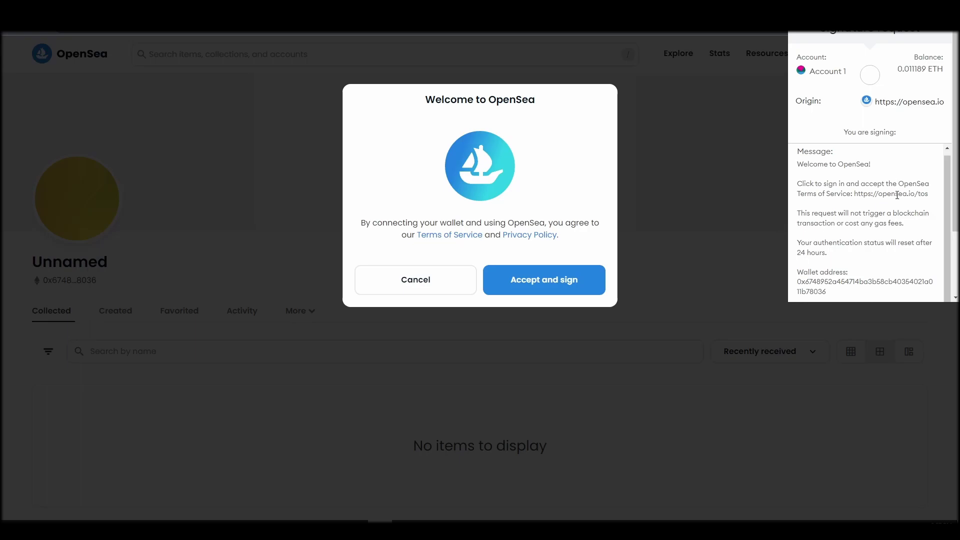
{"action": "scroll", "coordinate": [904, 227], "scroll_direction": "down", "scroll_amount": 2}
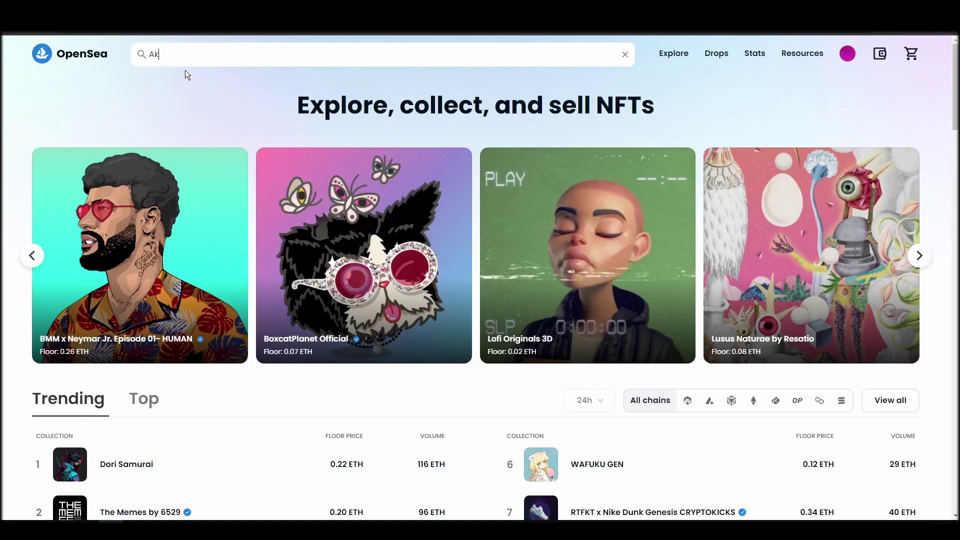
Step: Search 'Akuma Origins', open the verified collection, and scroll its Yokai items priced from 0.0325 ETH
{"action": "type", "text": "uma "}
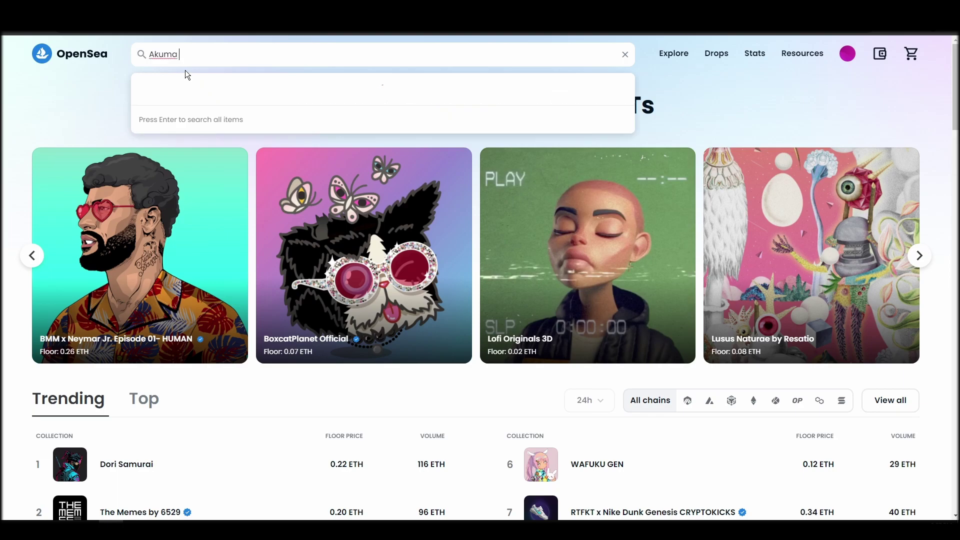
{"action": "type", "text": "Origins"}
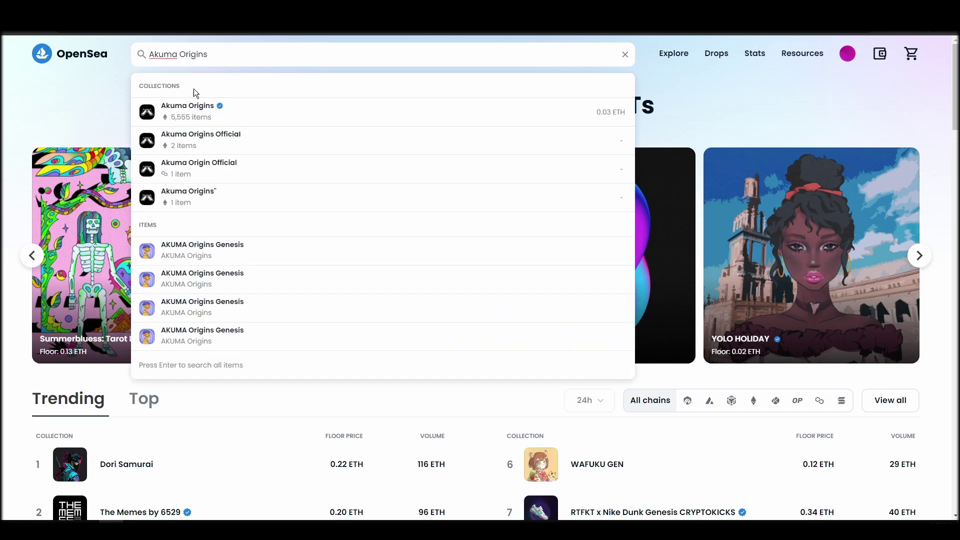
{"action": "left_click", "coordinate": [194, 113]}
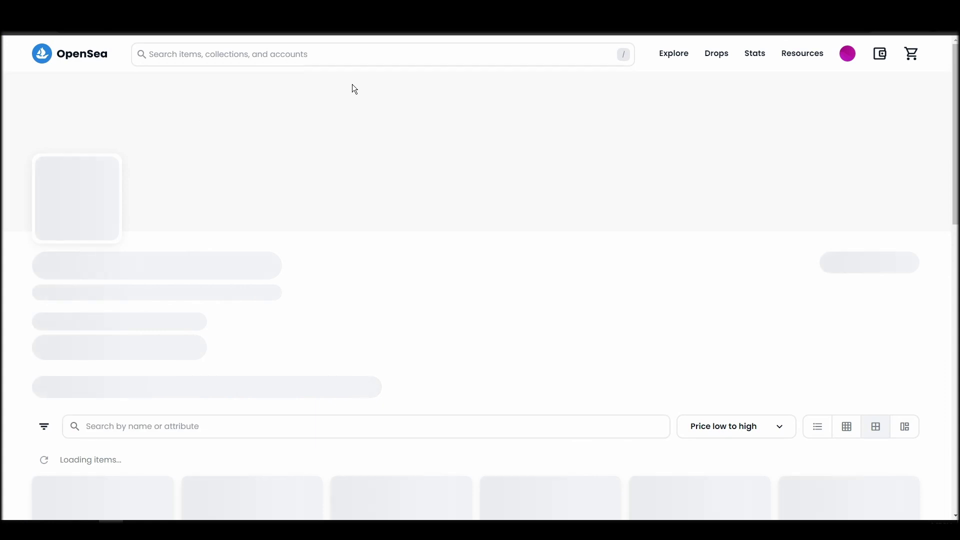
{"action": "scroll", "coordinate": [430, 144], "scroll_direction": "down", "scroll_amount": 4}
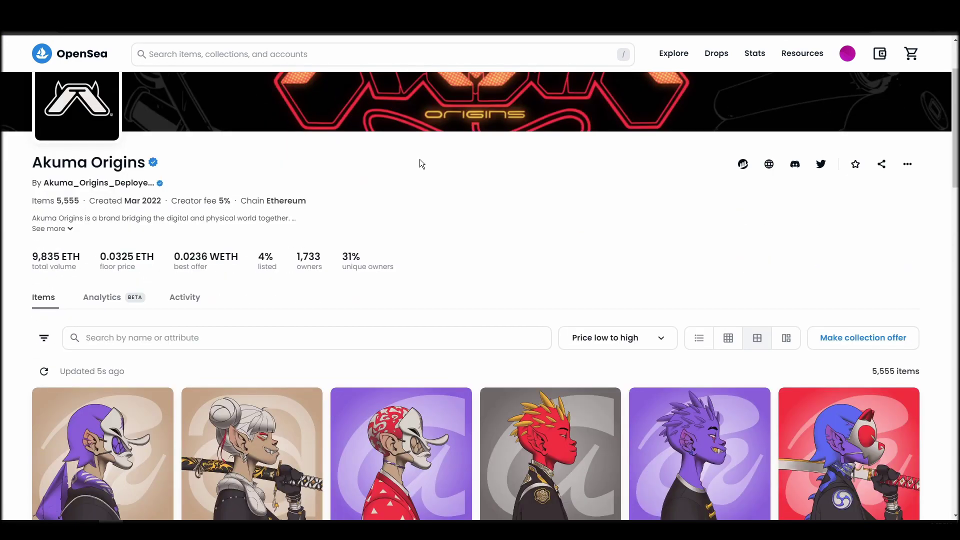
{"action": "scroll", "coordinate": [468, 162], "scroll_direction": "down", "scroll_amount": 6}
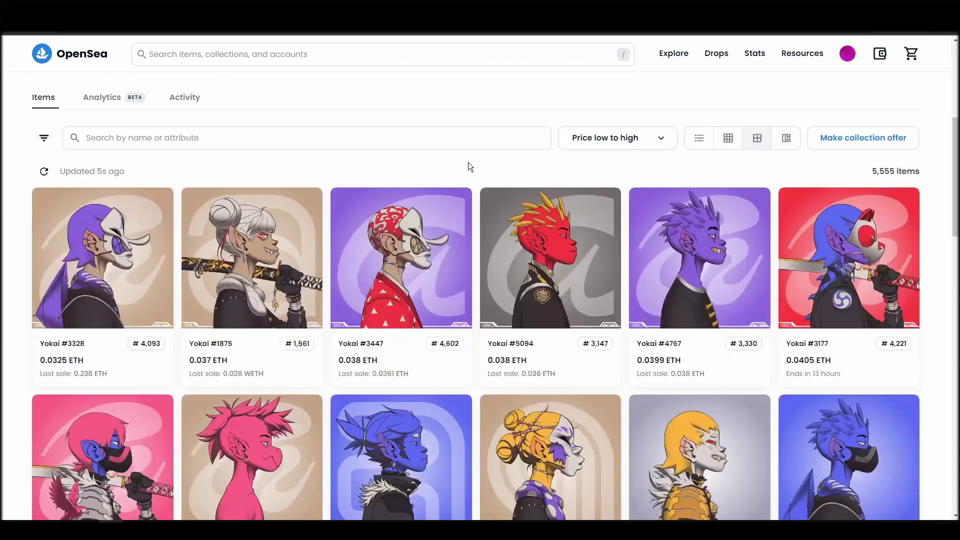
{"action": "scroll", "coordinate": [421, 242], "scroll_direction": "down", "scroll_amount": 2}
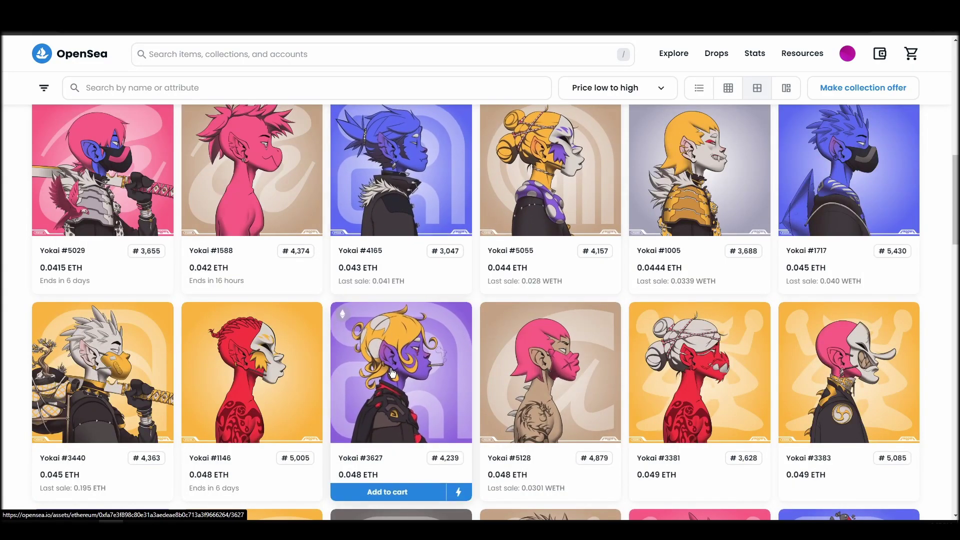
Step: Add Yokai #3627 (0.048 ETH) to the OpenSea cart and try to complete the purchase
{"action": "left_click", "coordinate": [383, 354]}
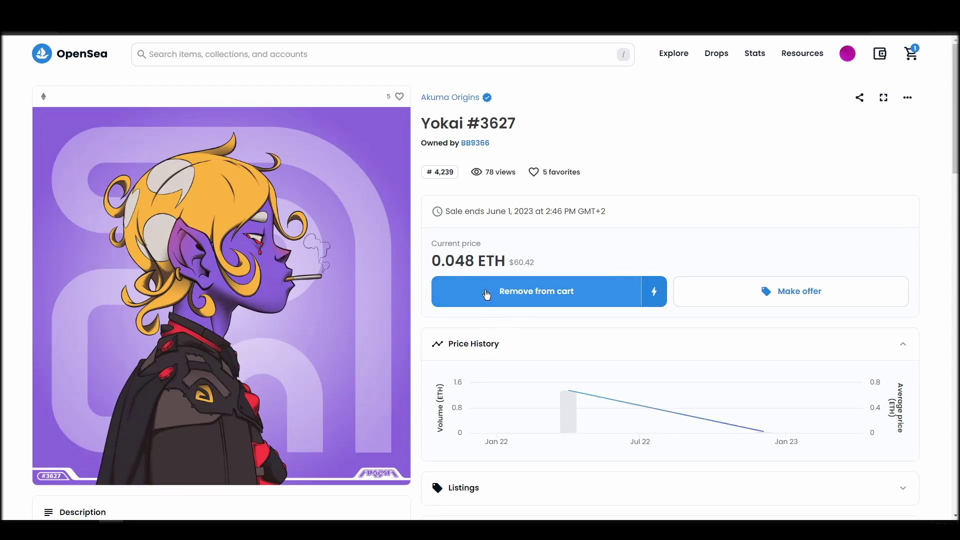
{"action": "left_click", "coordinate": [917, 60]}
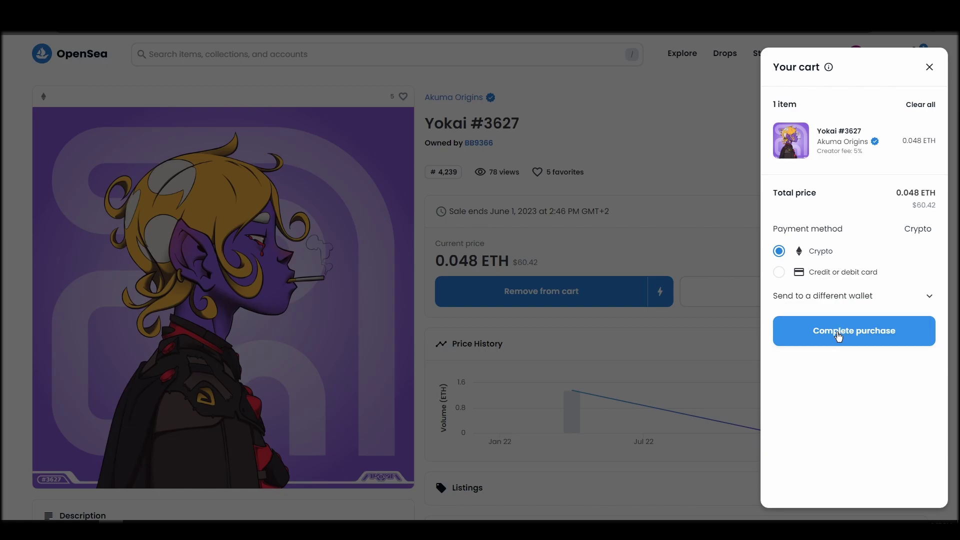
{"action": "left_click", "coordinate": [852, 335]}
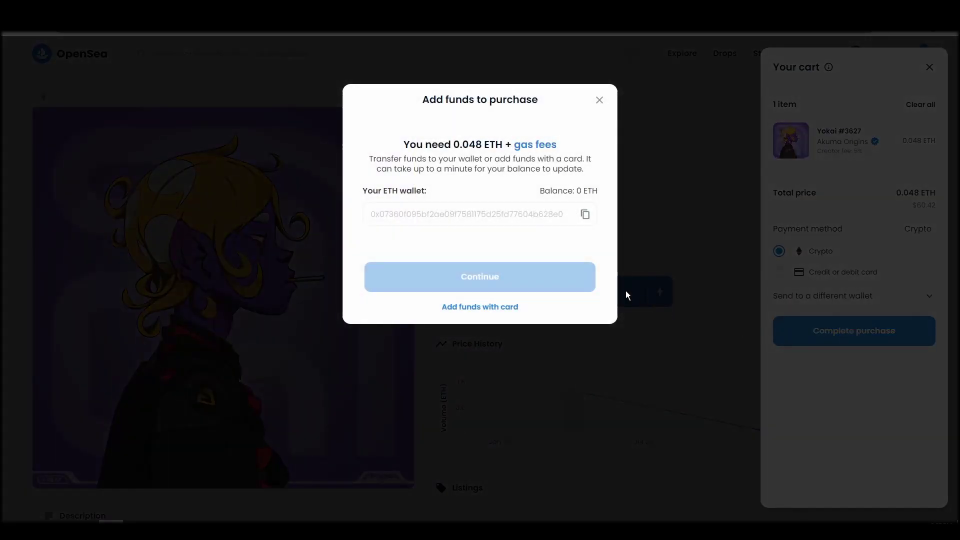